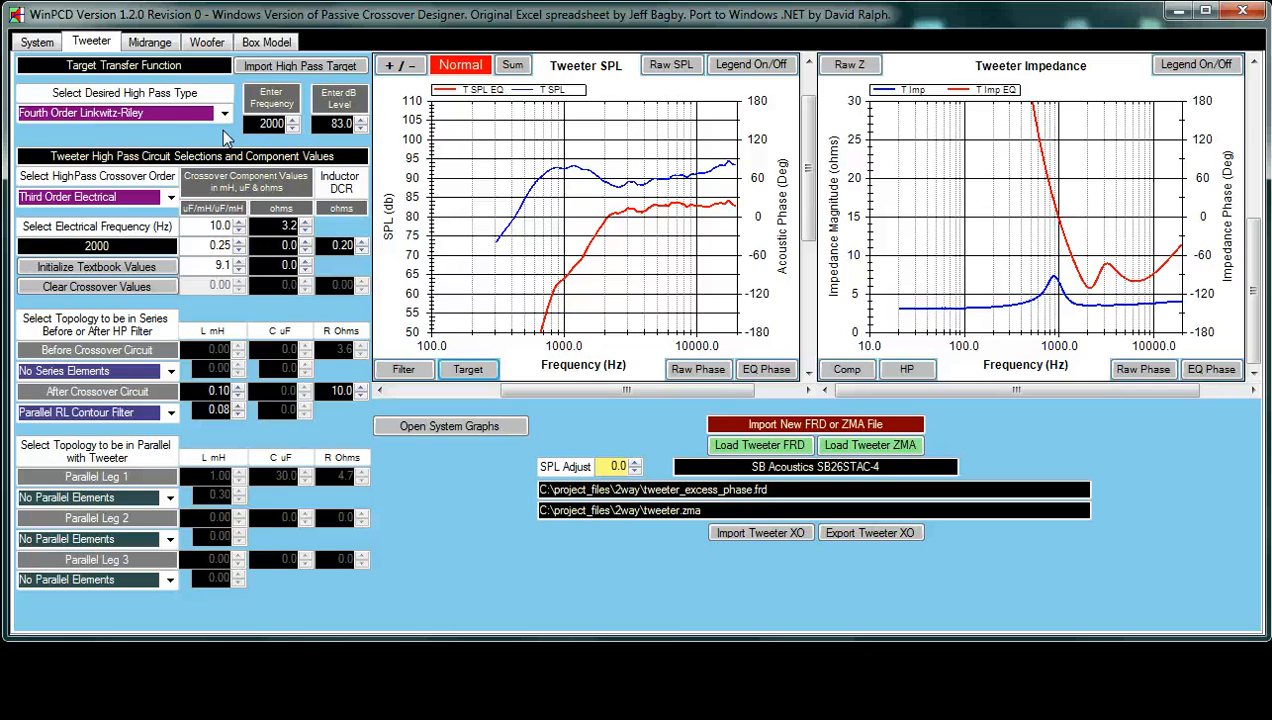
Step: Choose Fourth Order Linkwitz-Riley as the tweeter's high-pass target and show the target curve on the SPL graph
{"action": "left_click", "coordinate": [224, 115]}
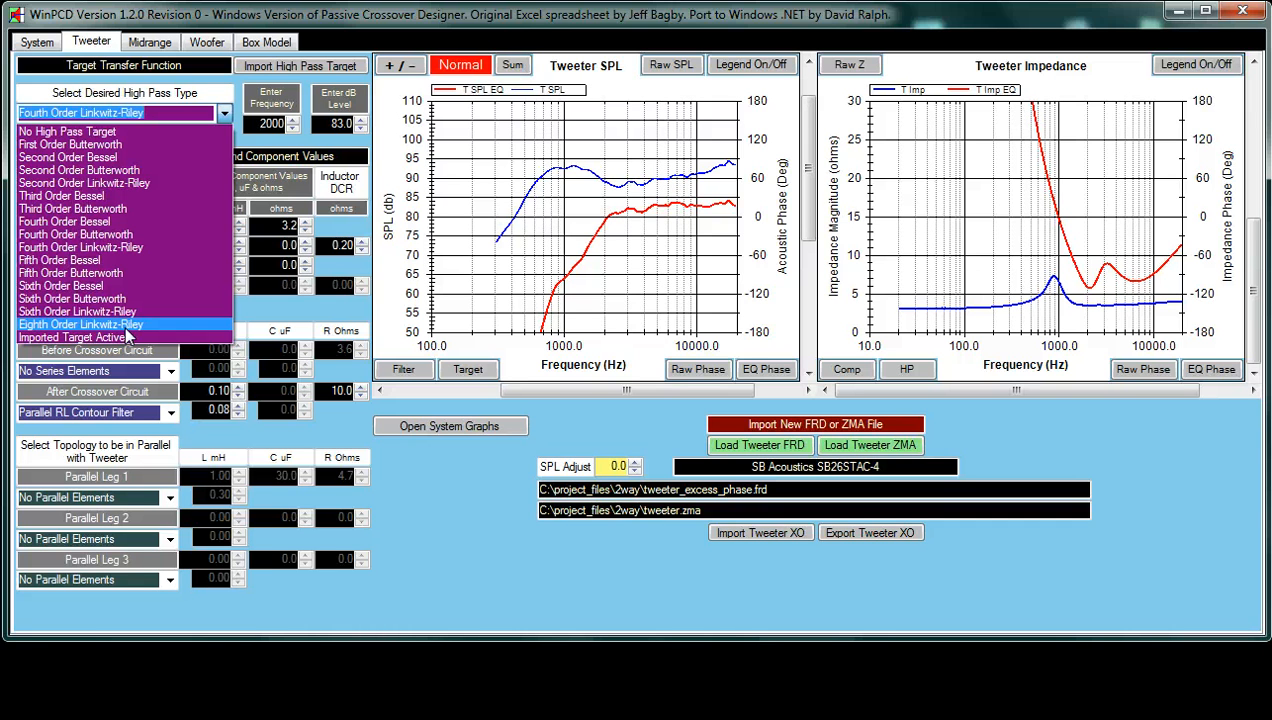
{"action": "left_click", "coordinate": [131, 252]}
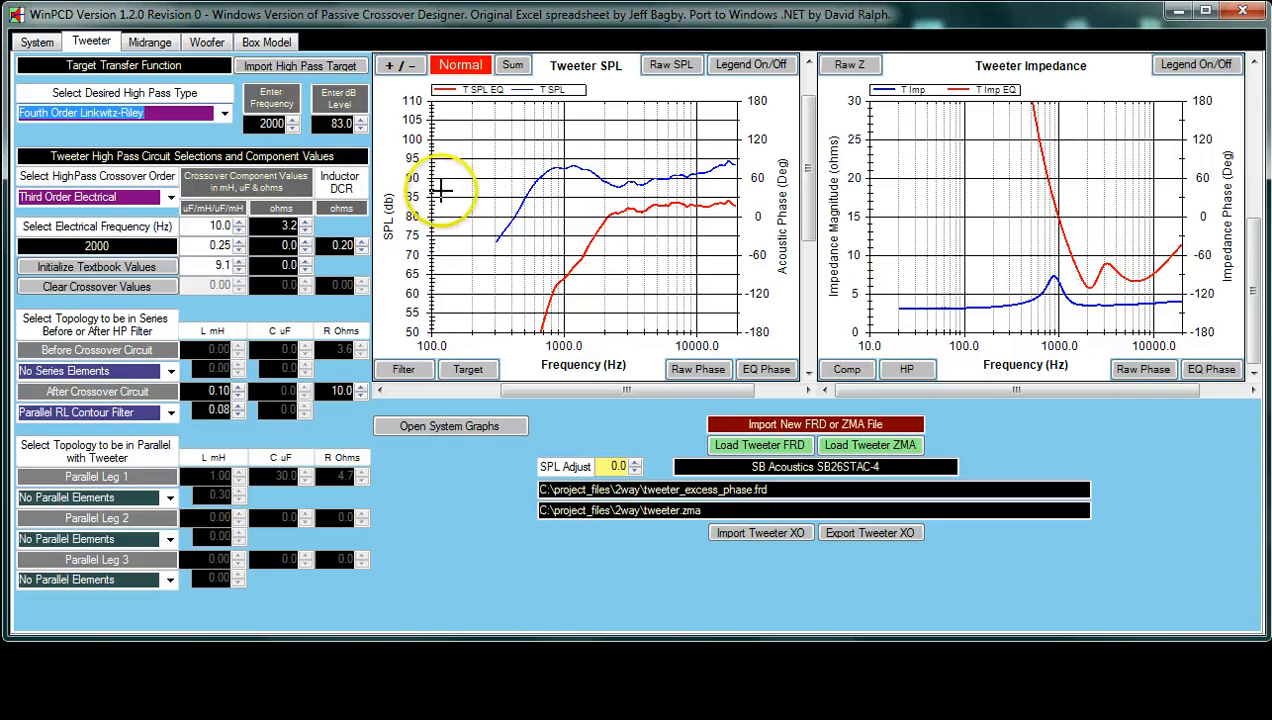
{"action": "left_click", "coordinate": [465, 370]}
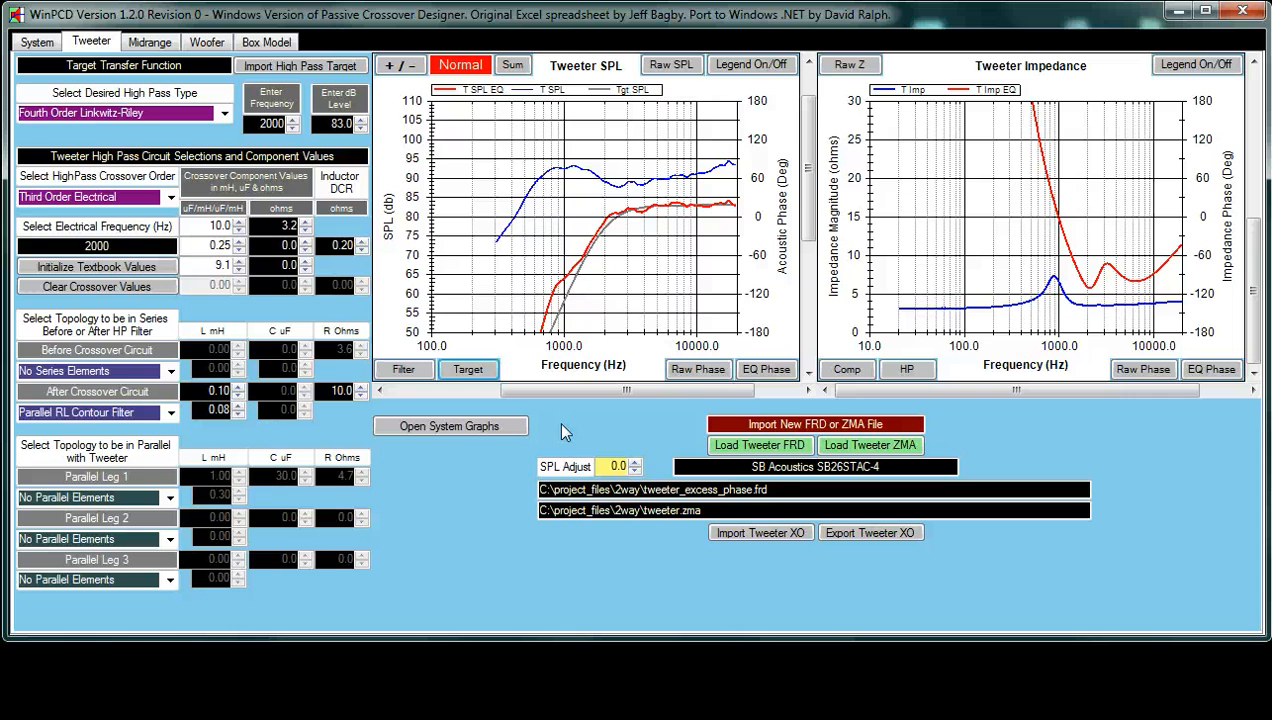
Step: Lower the tweeter's high-pass target frequency to 1400 Hz
{"action": "left_click", "coordinate": [293, 130]}
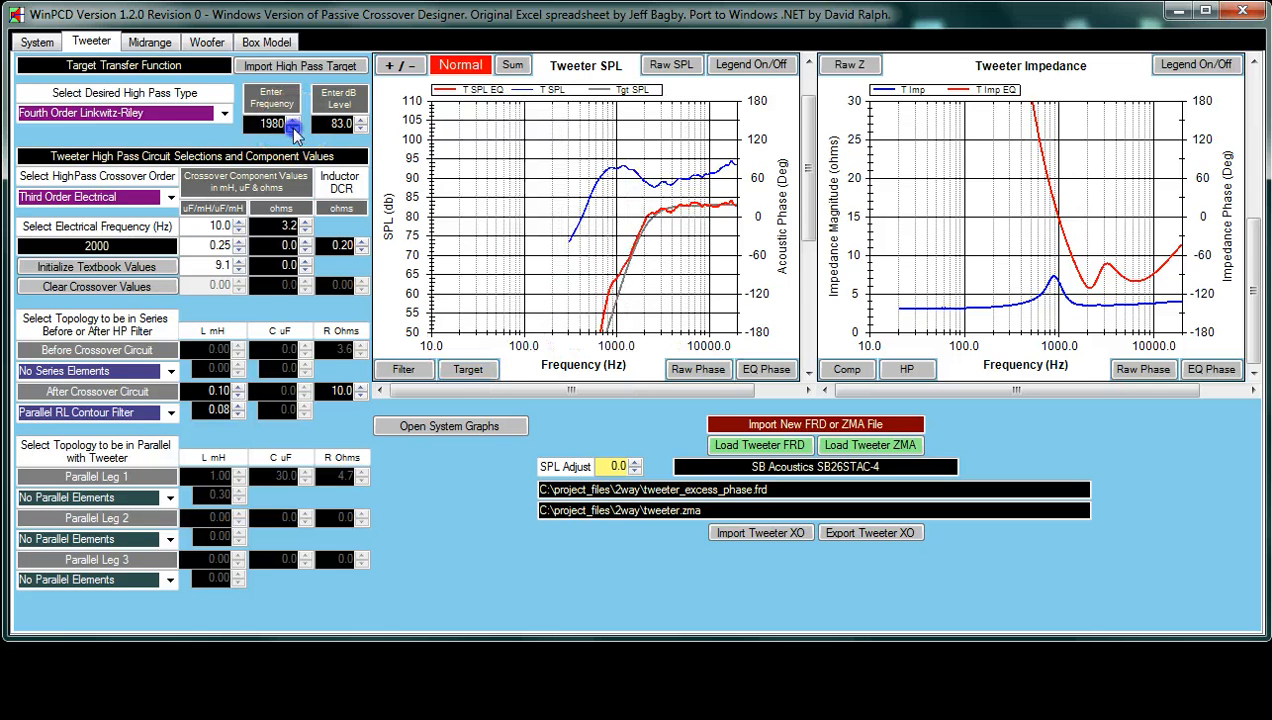
{"action": "left_click", "coordinate": [293, 130]}
{"action": "left_click", "coordinate": [294, 129]}
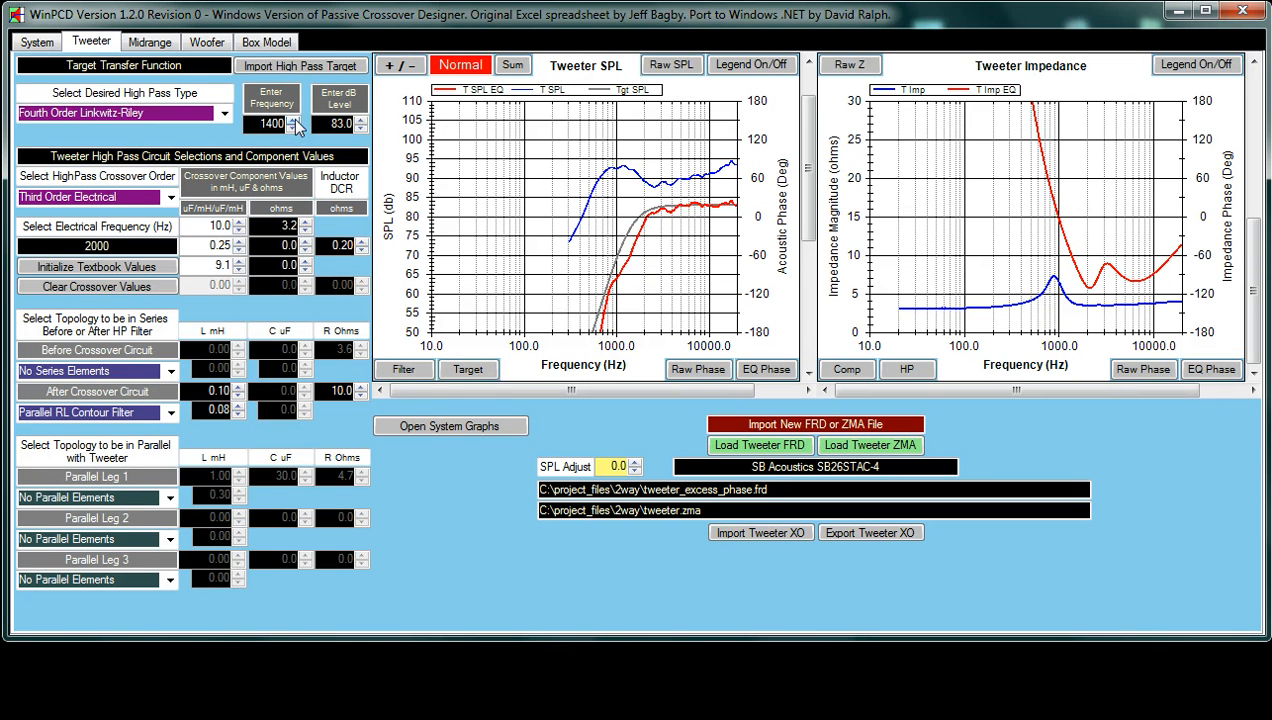
Step: Raise the tweeter's high-pass target frequency back up to 2000 Hz
{"action": "left_click", "coordinate": [294, 119]}
{"action": "left_click", "coordinate": [294, 119]}
{"action": "left_click", "coordinate": [294, 119]}
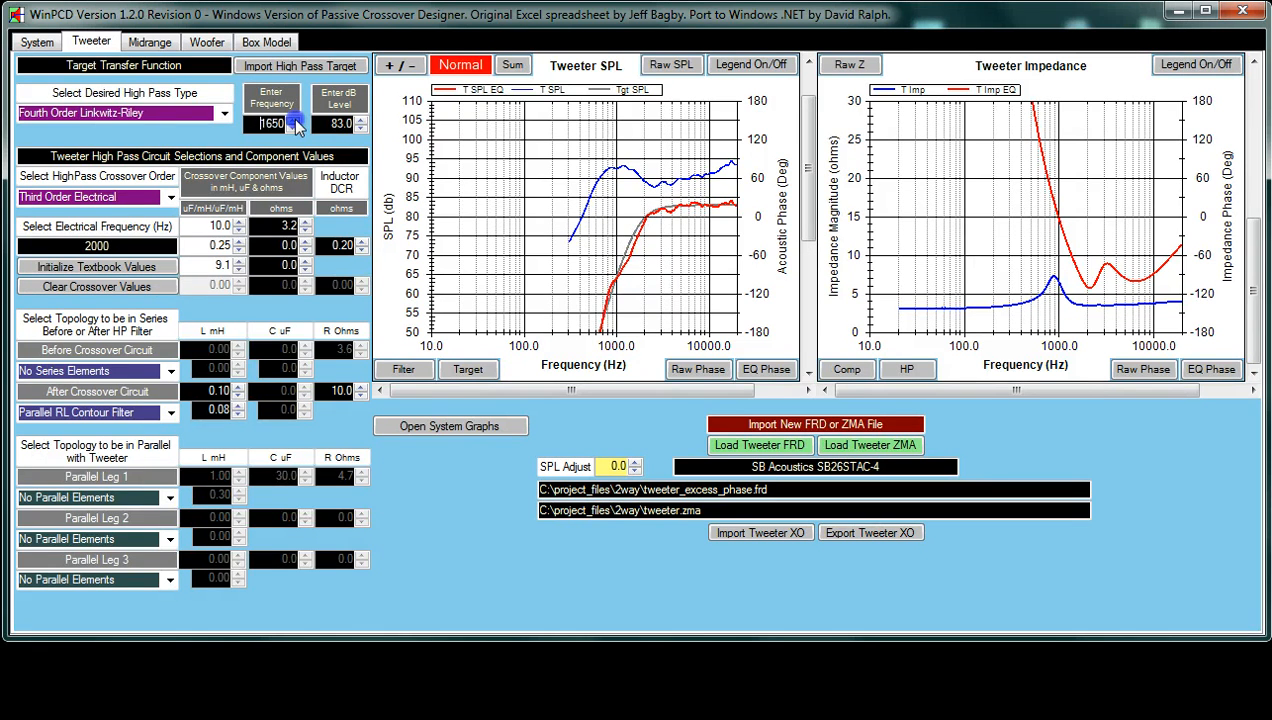
{"action": "left_click", "coordinate": [295, 120]}
{"action": "left_click", "coordinate": [295, 120]}
{"action": "left_click", "coordinate": [295, 120]}
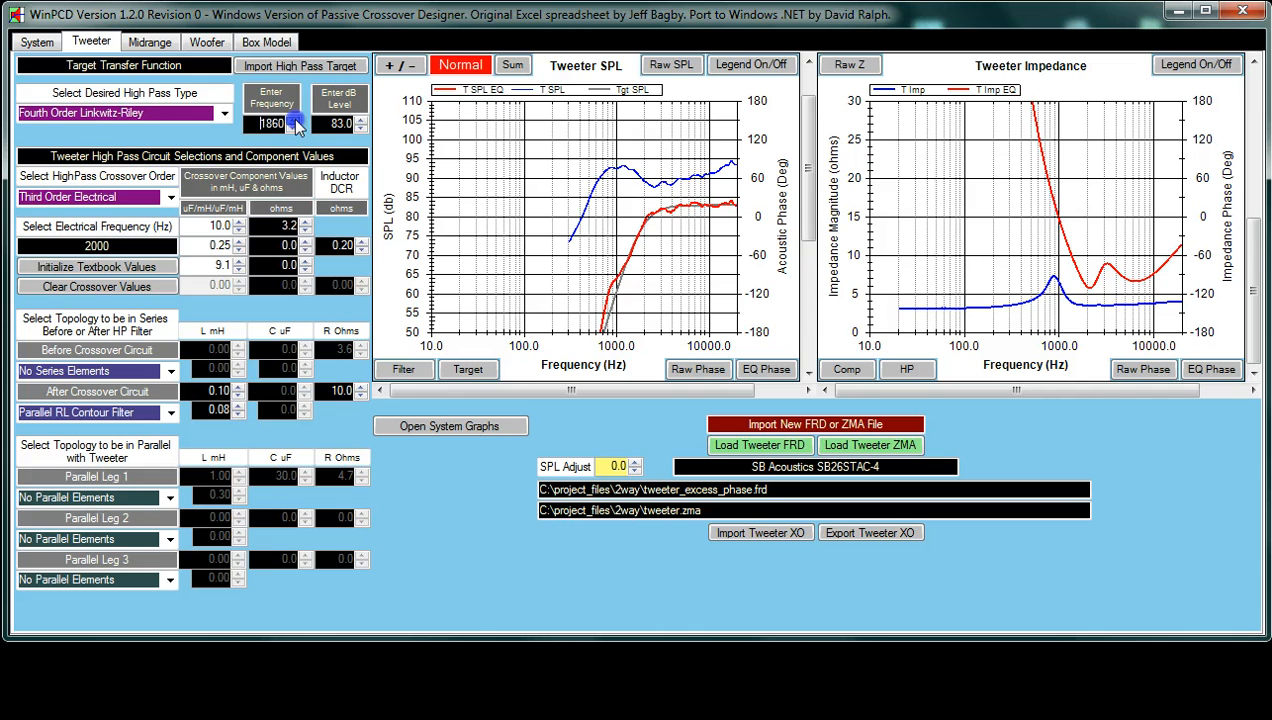
{"action": "left_click", "coordinate": [295, 120]}
{"action": "left_click", "coordinate": [295, 120]}
{"action": "left_click", "coordinate": [295, 120]}
{"action": "left_click", "coordinate": [295, 120]}
{"action": "left_click", "coordinate": [295, 120]}
{"action": "left_click", "coordinate": [294, 128]}
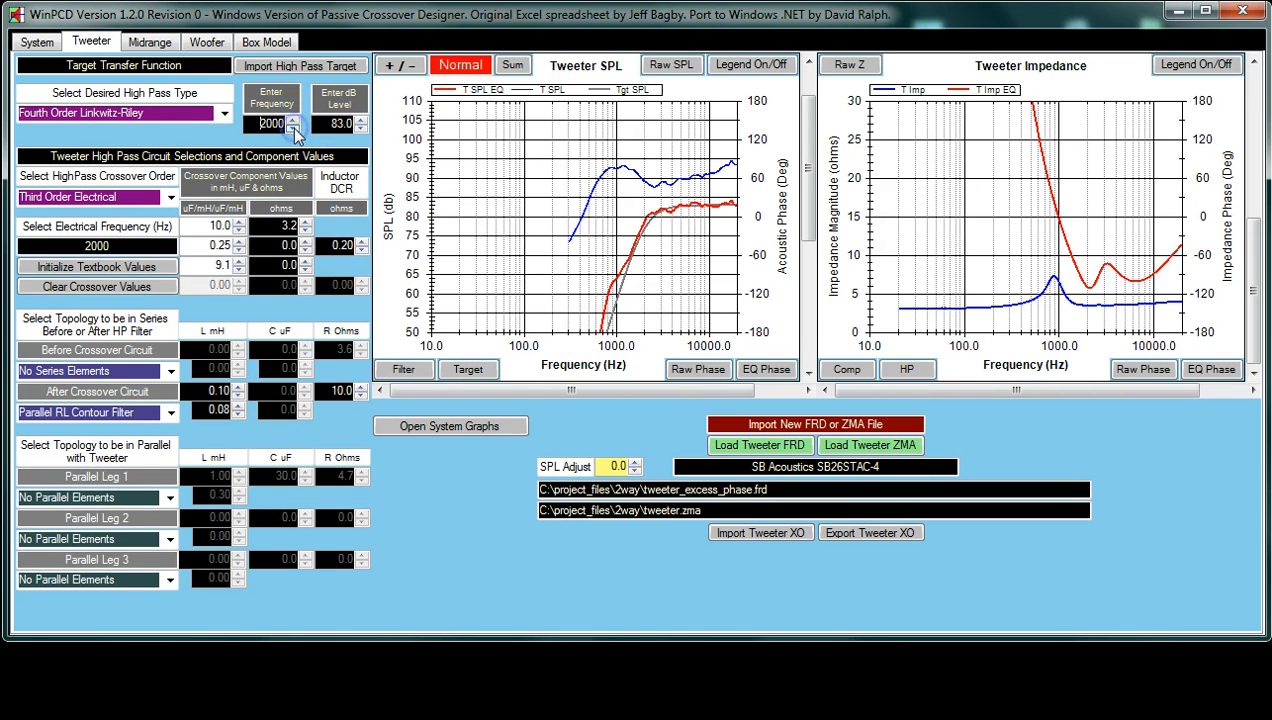
Step: Lower the tweeter's target dB level to about 78.6 dB
{"action": "left_click", "coordinate": [359, 129]}
{"action": "left_click", "coordinate": [359, 129]}
{"action": "left_click", "coordinate": [359, 129]}
{"action": "left_click", "coordinate": [359, 129]}
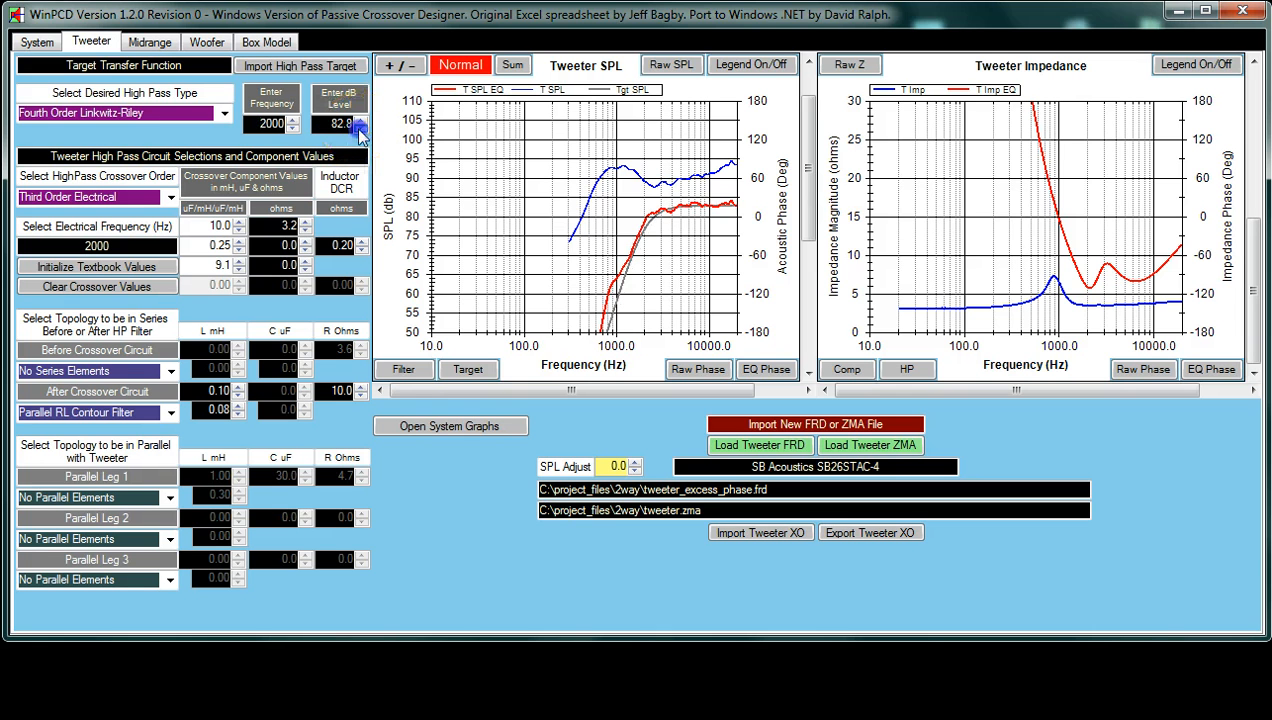
{"action": "left_click", "coordinate": [359, 129]}
{"action": "left_click", "coordinate": [359, 129]}
{"action": "left_click", "coordinate": [359, 129]}
{"action": "left_click", "coordinate": [359, 129]}
{"action": "left_click", "coordinate": [359, 129]}
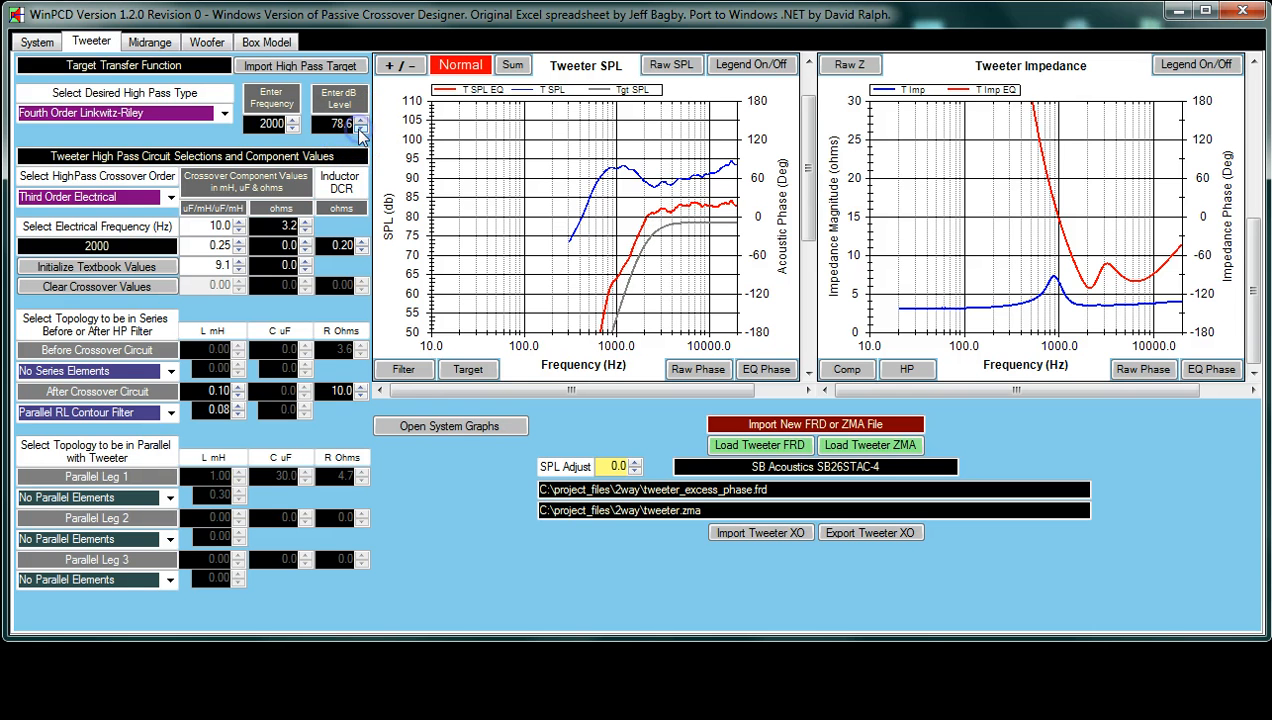
{"action": "left_click", "coordinate": [359, 129]}
{"action": "left_click", "coordinate": [359, 129]}
Step: Raise the tweeter's target dB level back up to 83.0 dB
{"action": "left_click", "coordinate": [359, 119]}
{"action": "left_click", "coordinate": [359, 119]}
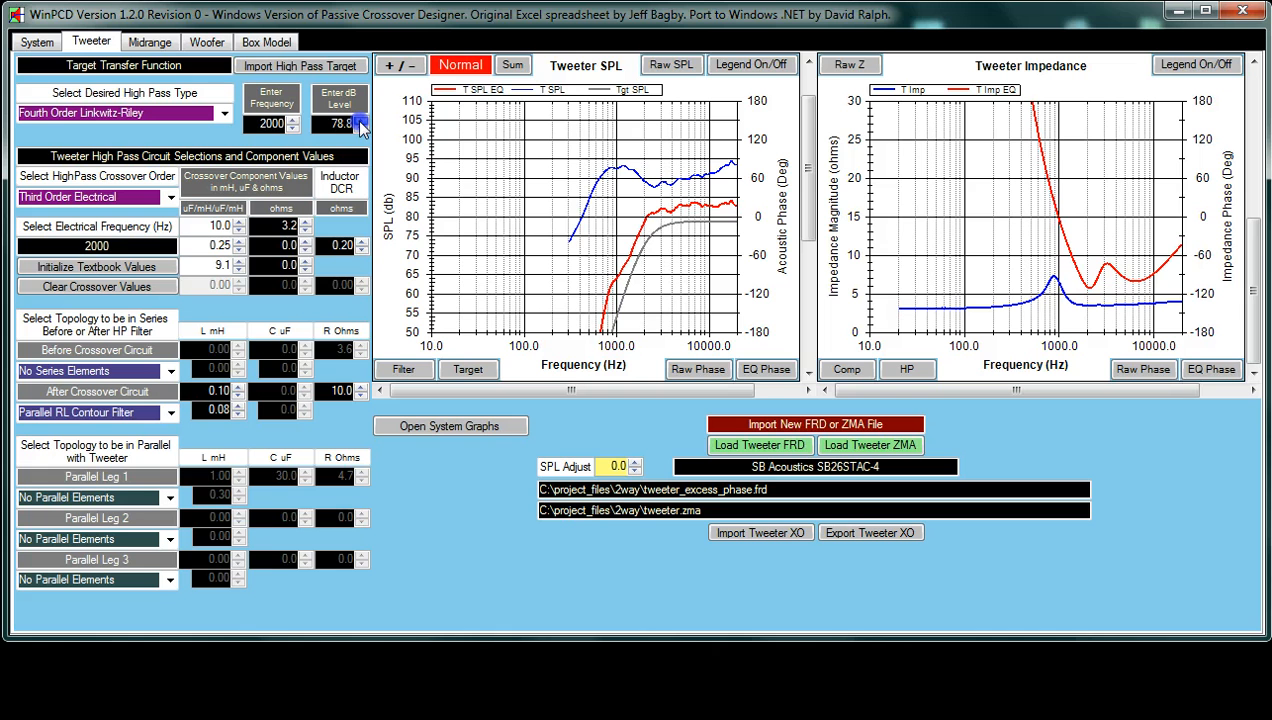
{"action": "left_click", "coordinate": [359, 119]}
{"action": "left_click", "coordinate": [359, 119]}
{"action": "left_click", "coordinate": [359, 119]}
{"action": "left_click", "coordinate": [359, 119]}
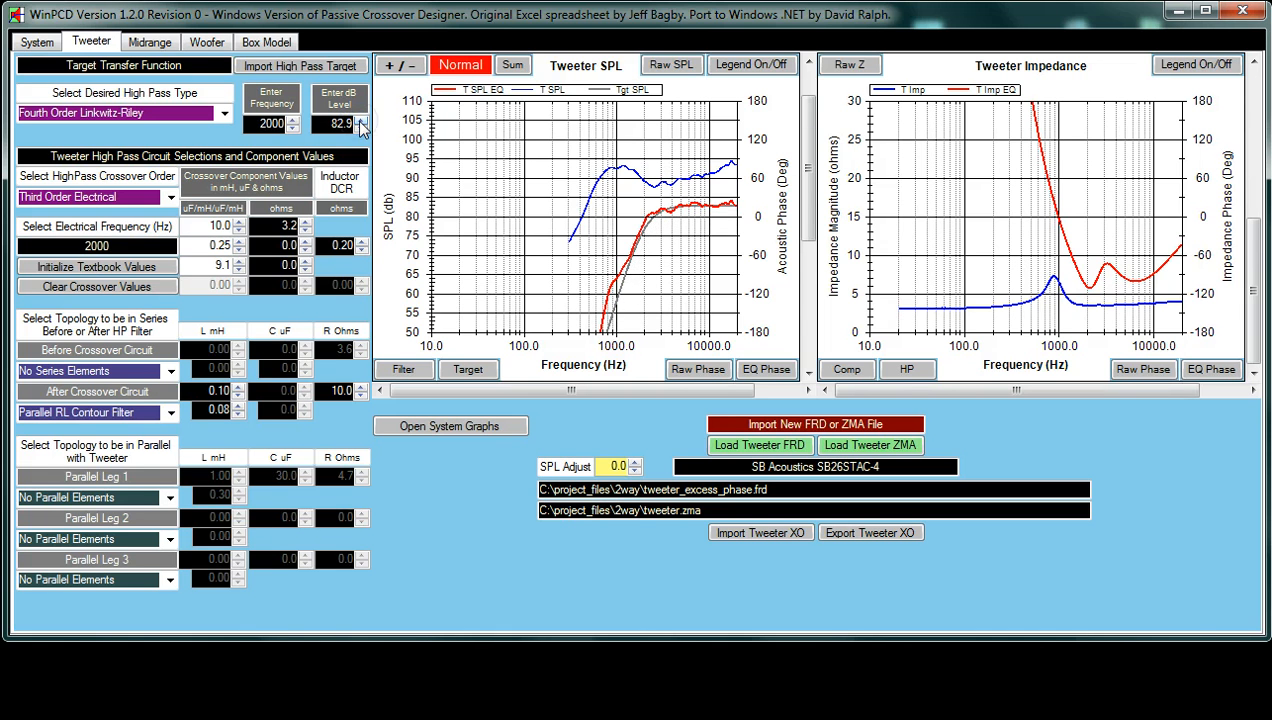
{"action": "left_click", "coordinate": [359, 119]}
Step: Step the tweeter's high-pass target through the fifth-order and higher types as far as Imported Target Active
{"action": "left_click", "coordinate": [190, 113]}
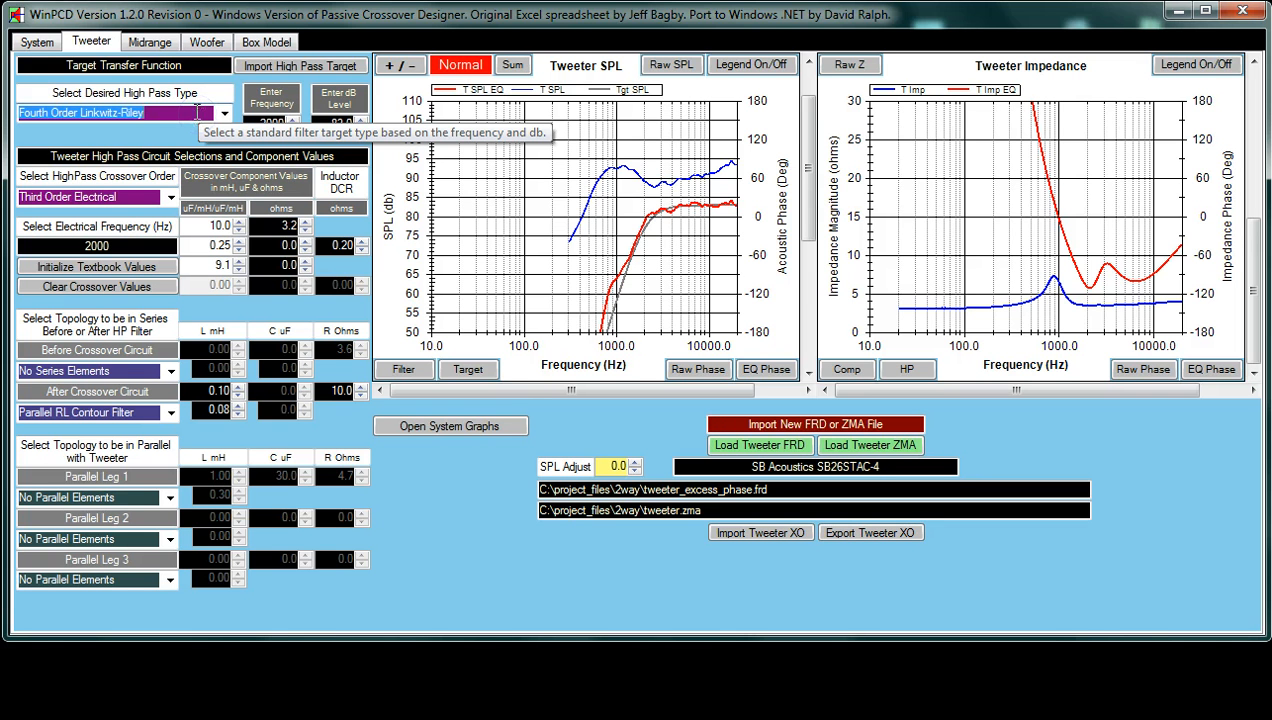
{"action": "key", "text": "Down"}
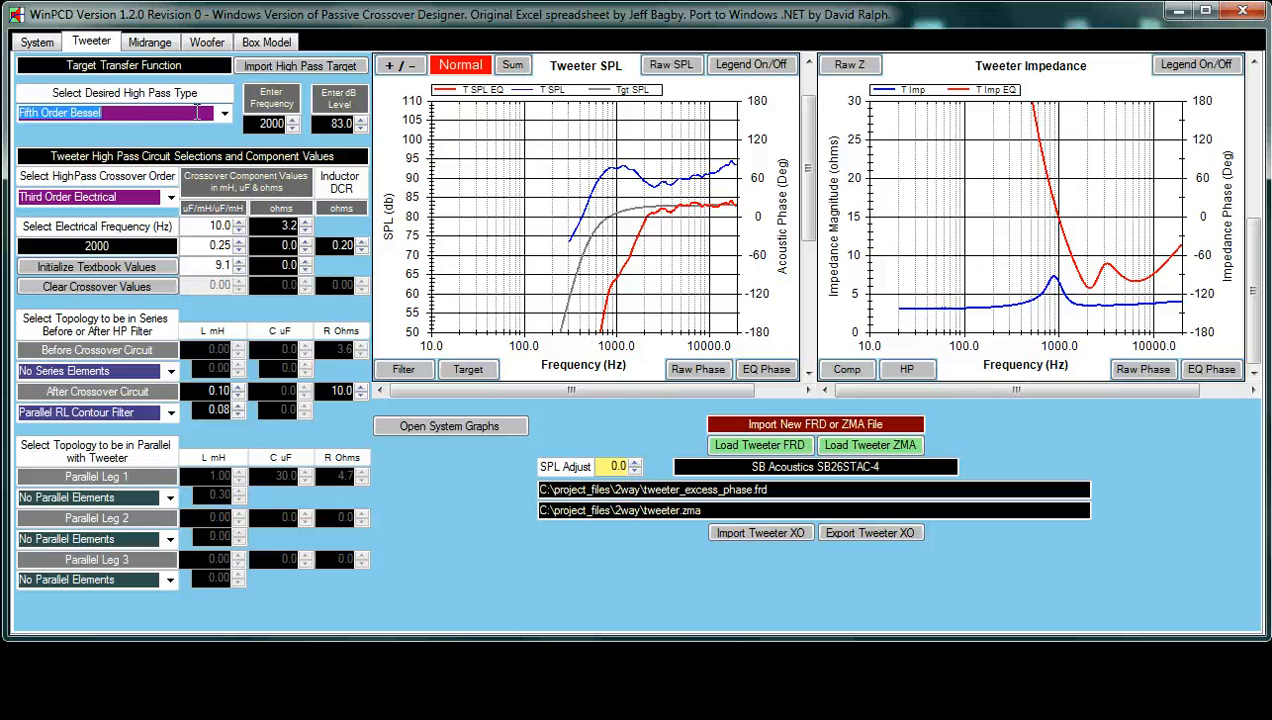
{"action": "key", "text": "Down"}
{"action": "key", "text": "Down"}
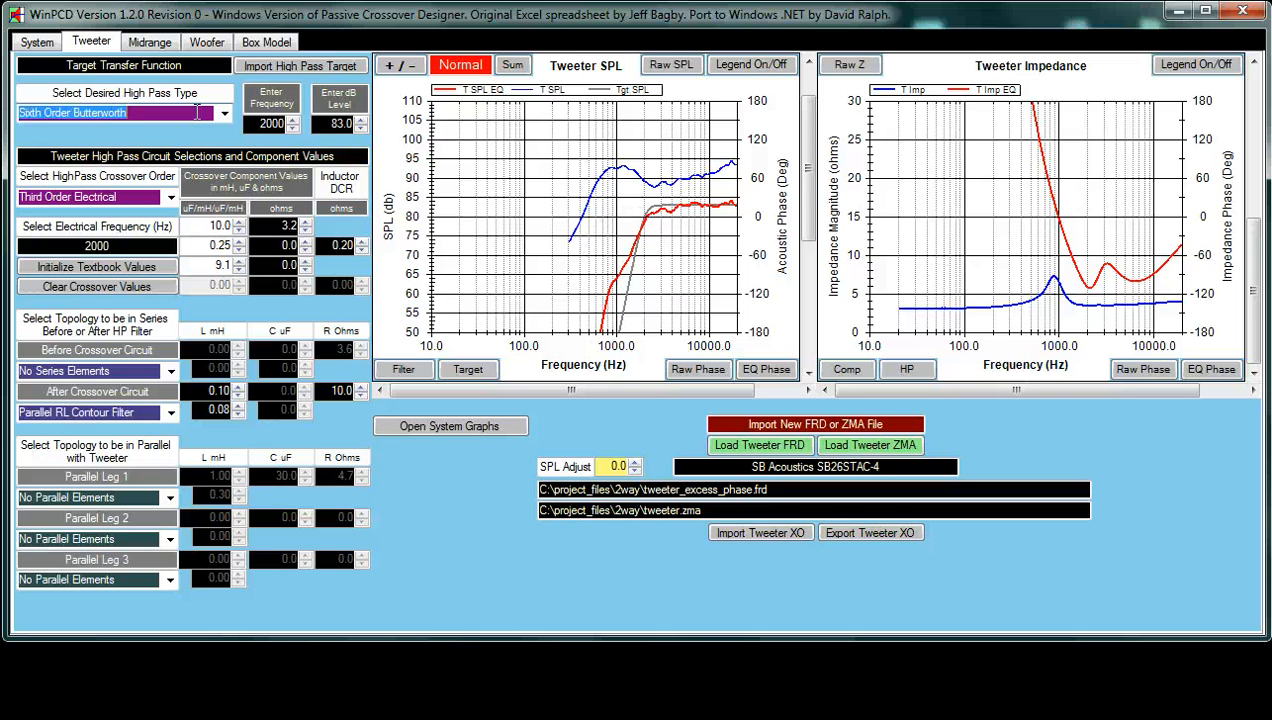
{"action": "key", "text": "Down"}
{"action": "key", "text": "Down"}
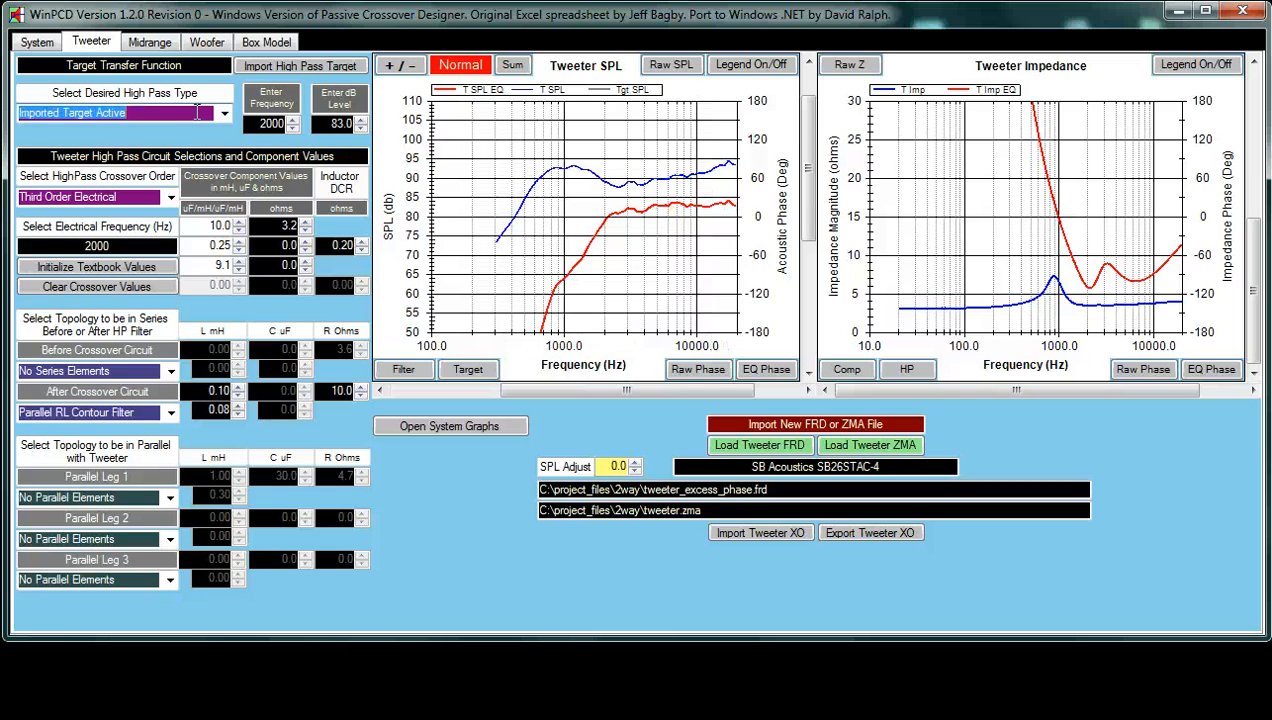
Step: Step the high-pass target back from Eighth Order Linkwitz-Riley to Fourth Order Linkwitz-Riley
{"action": "key", "text": "Up"}
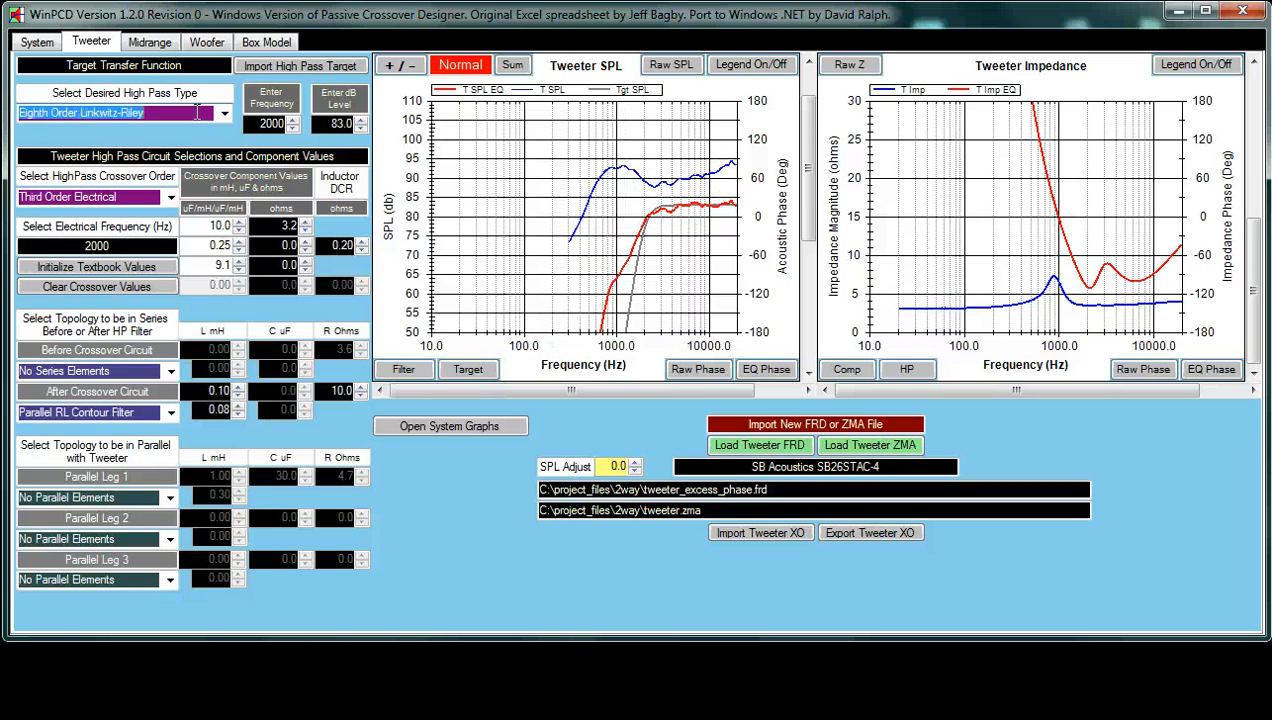
{"action": "key", "text": "Up"}
{"action": "key", "text": "Up"}
{"action": "key", "text": "Up"}
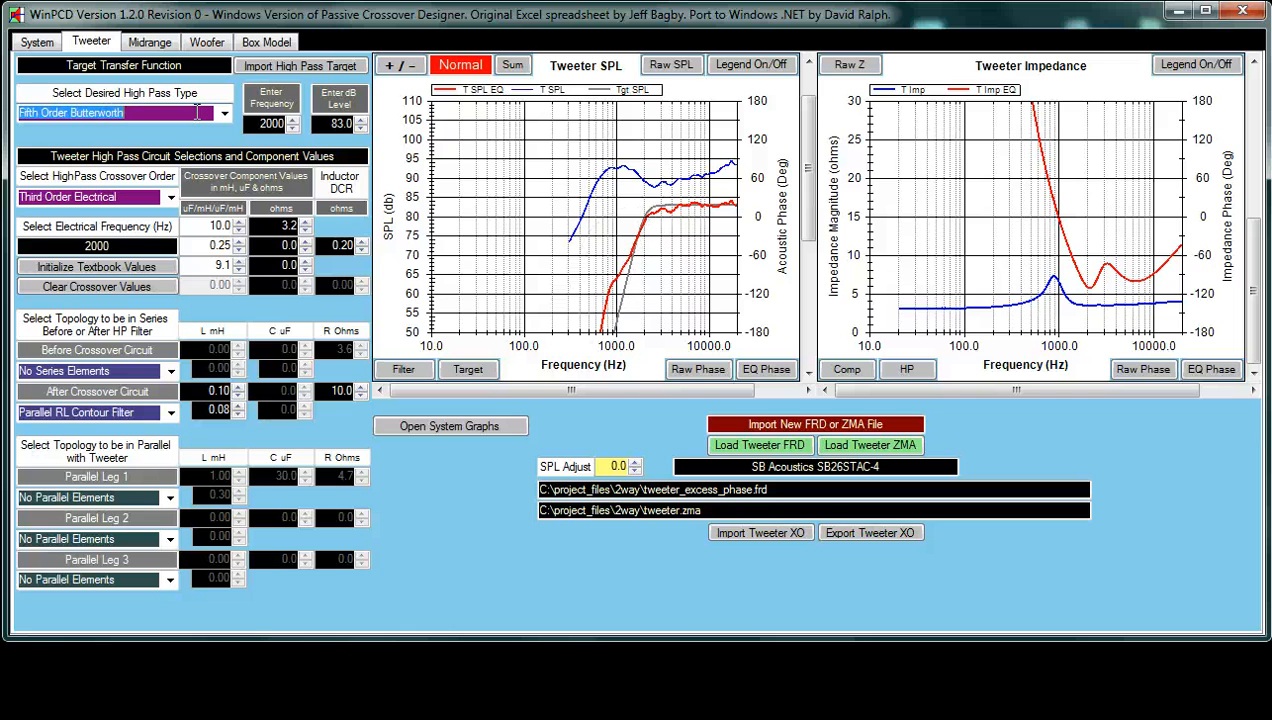
{"action": "key", "text": "Up"}
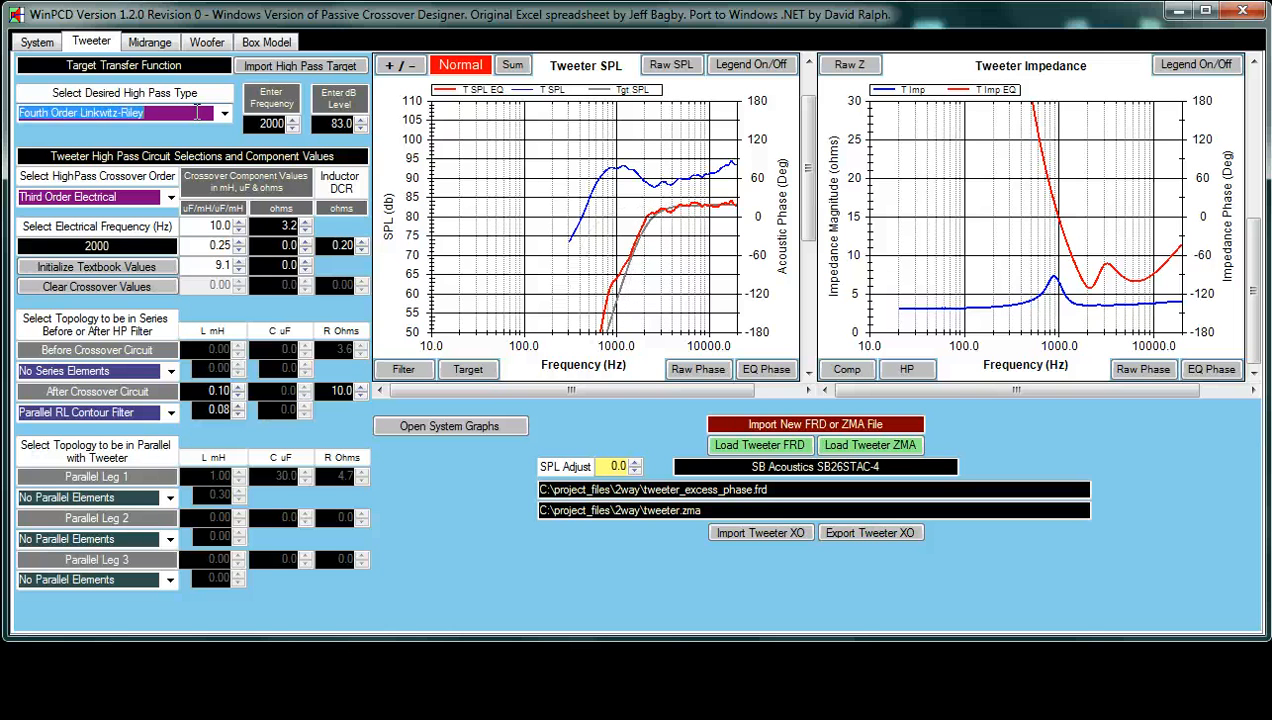
Step: Try the Fourth Order Butterworth and Fourth Order Bessel targets on the tweeter, then restore Fourth Order Linkwitz-Riley
{"action": "key", "text": "Up"}
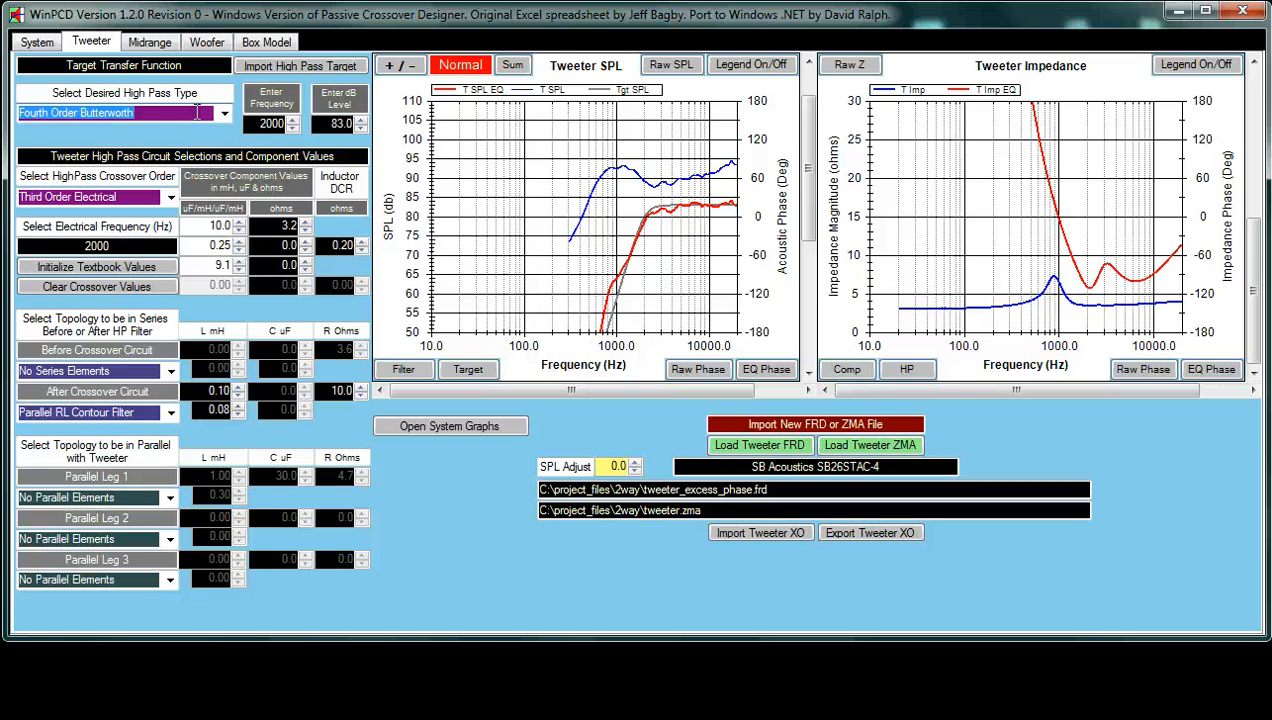
{"action": "key", "text": "Up"}
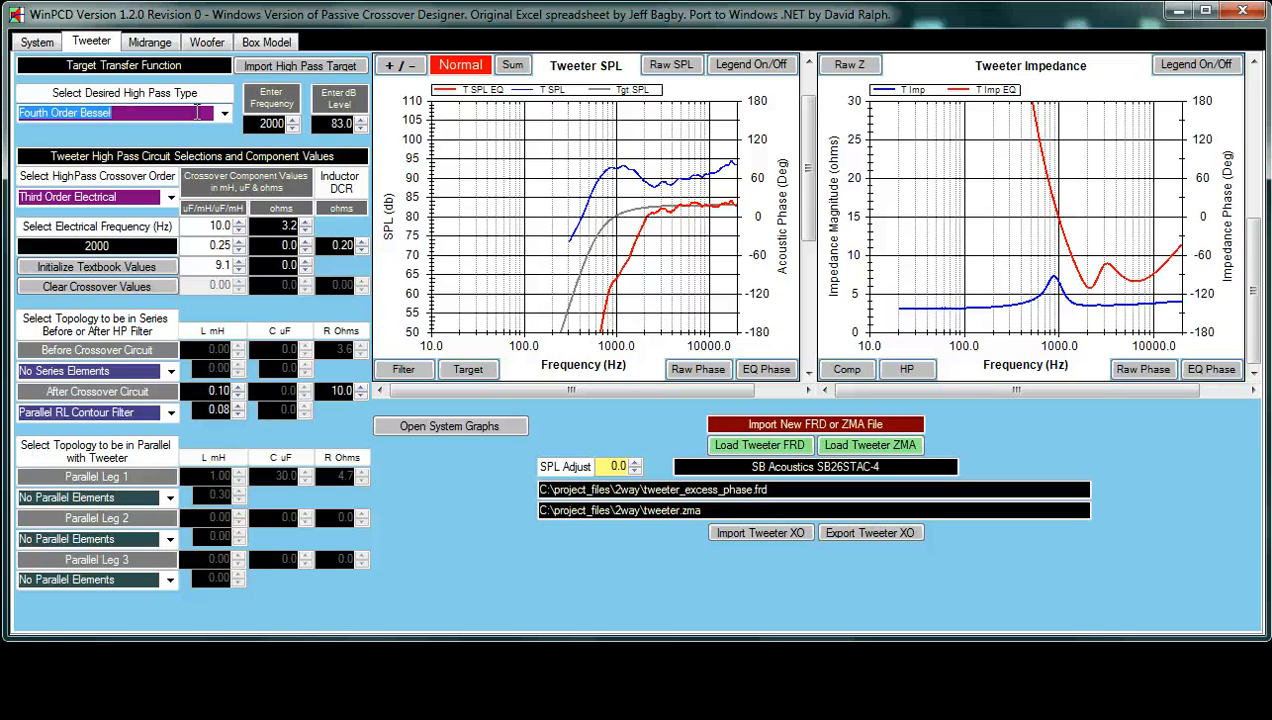
{"action": "key", "text": "Down"}
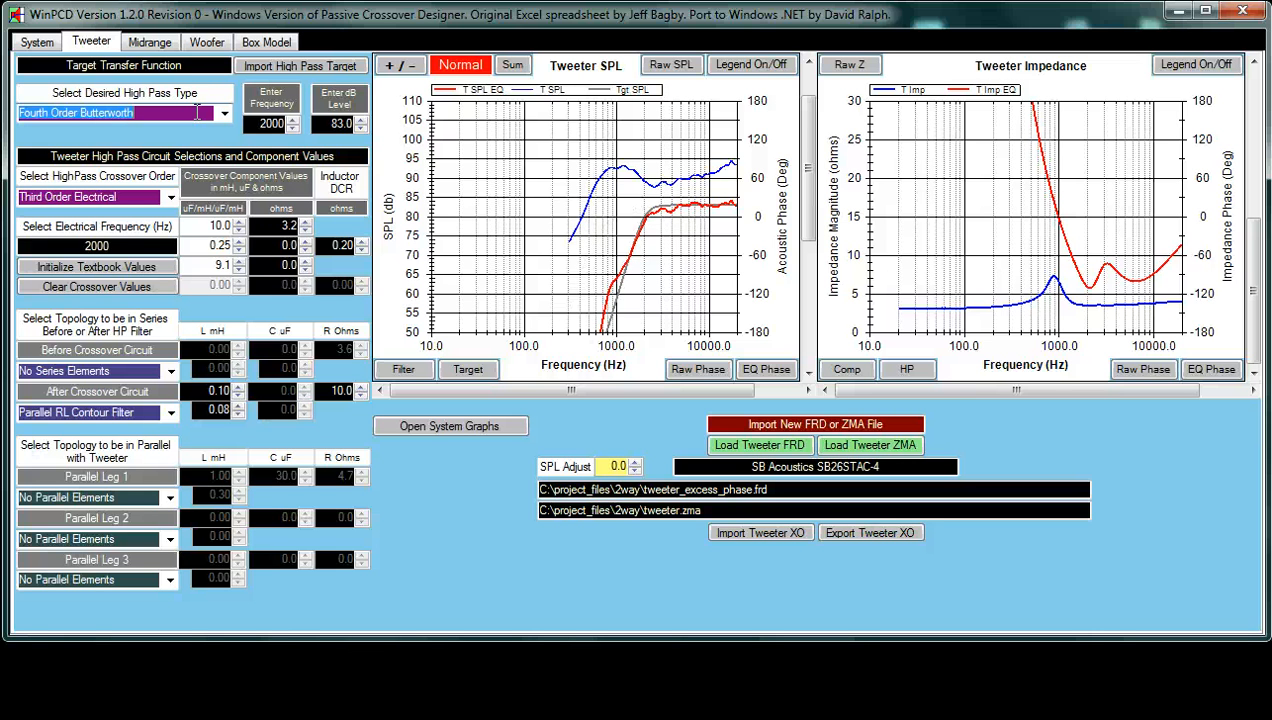
{"action": "key", "text": "Up"}
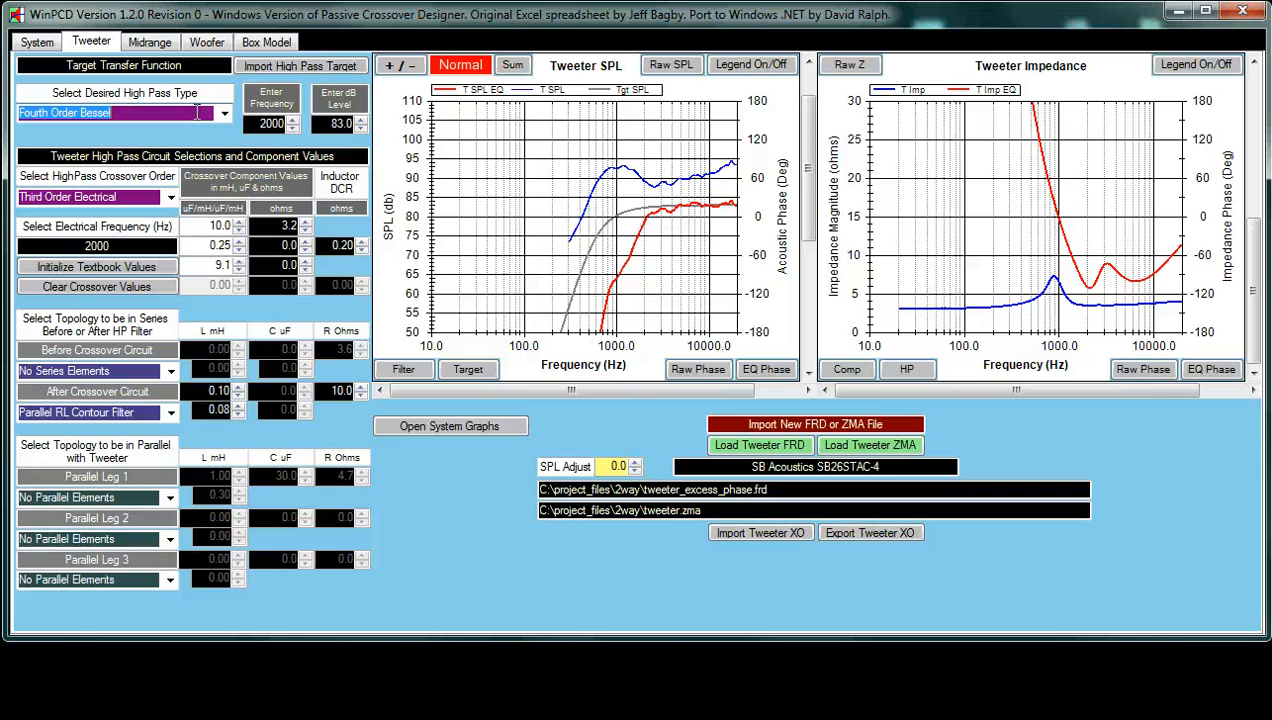
{"action": "key", "text": "Down"}
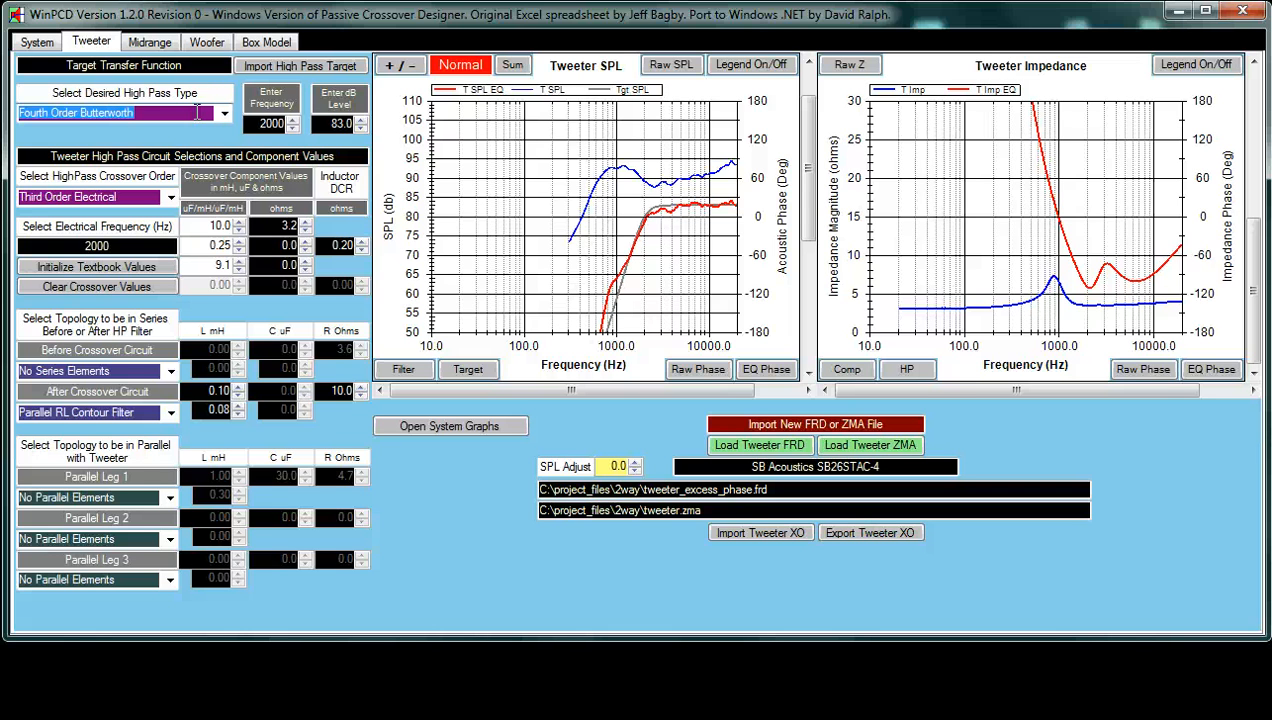
{"action": "key", "text": "Down"}
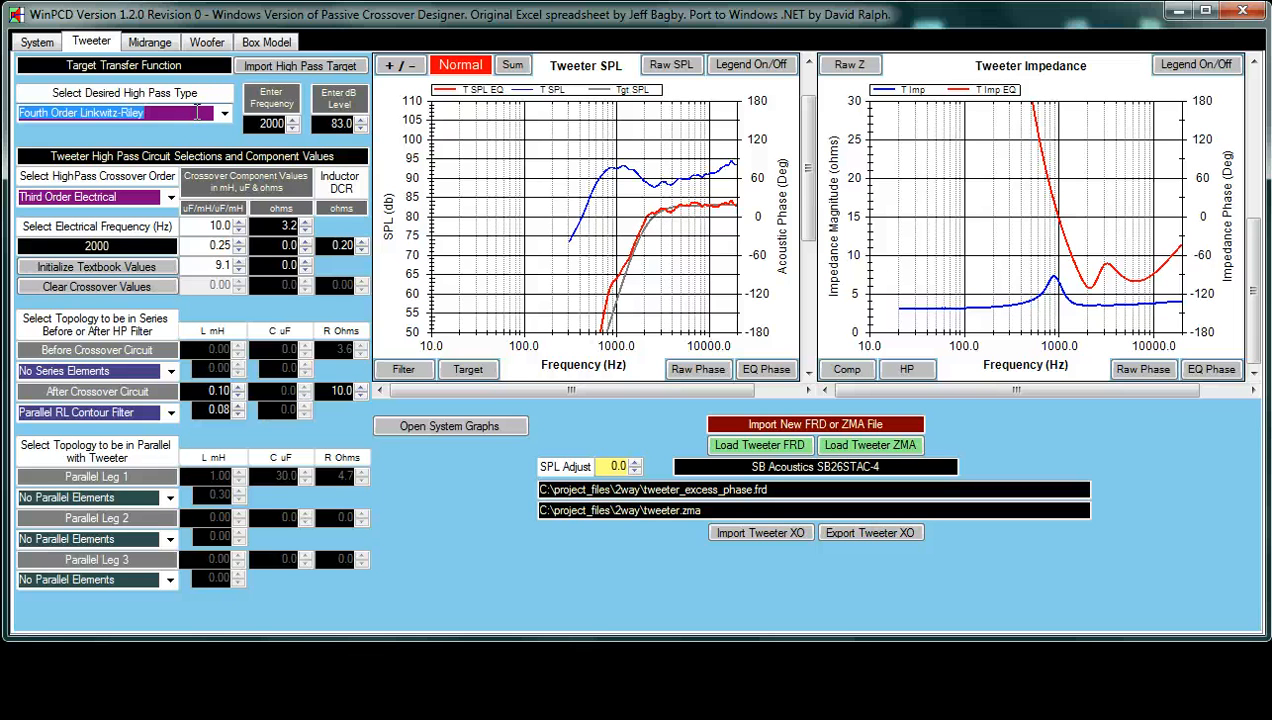
Step: Alternate the tweeter's target between Fourth Order Butterworth and Fourth Order Linkwitz-Riley to compare the curves, ending on Linkwitz-Riley
{"action": "key", "text": "Up"}
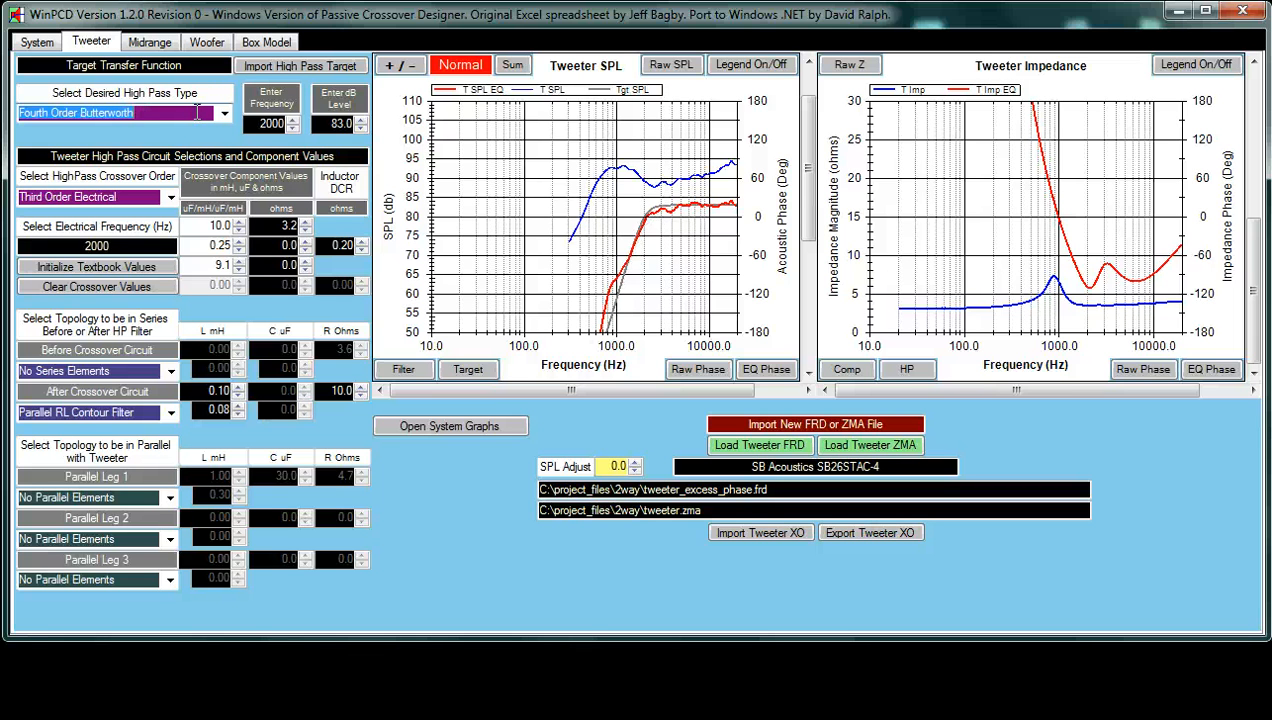
{"action": "key", "text": "Down"}
{"action": "key", "text": "Up"}
{"action": "key", "text": "Down"}
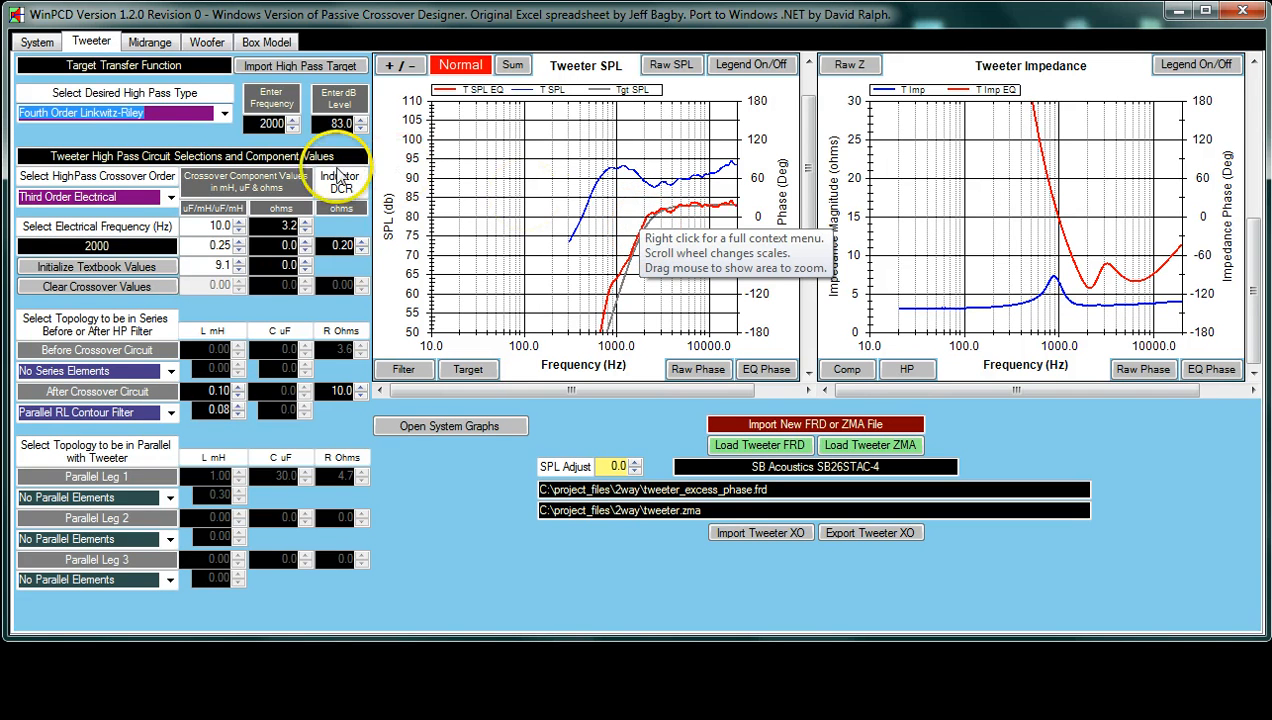
{"action": "left_click", "coordinate": [186, 116]}
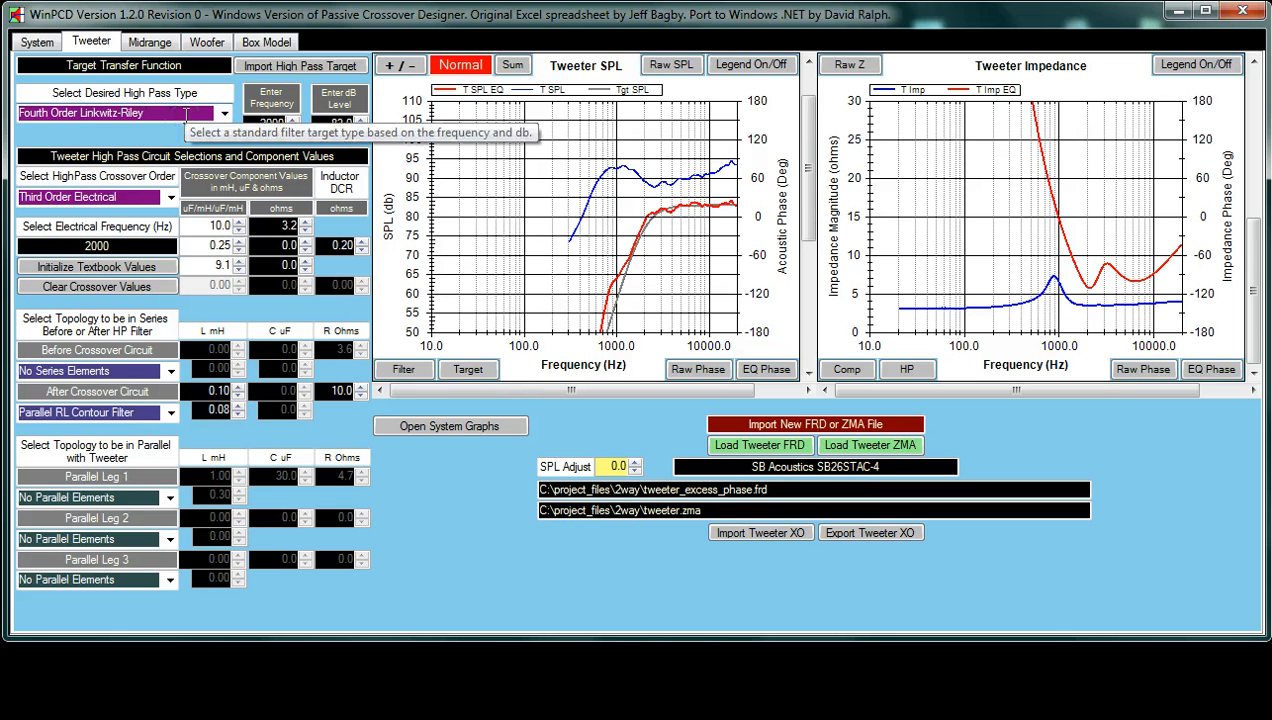
{"action": "scroll", "coordinate": [186, 116], "scroll_direction": "up", "scroll_amount": 1}
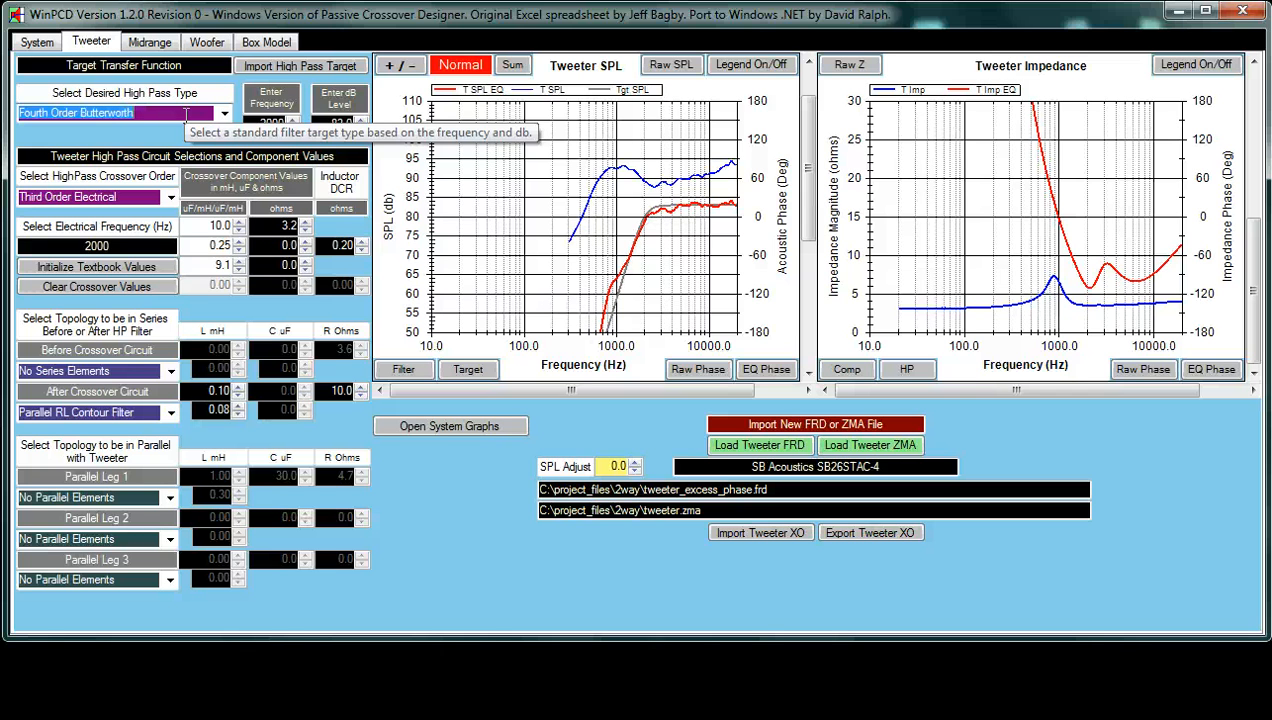
{"action": "scroll", "coordinate": [186, 116], "scroll_direction": "down", "scroll_amount": 1}
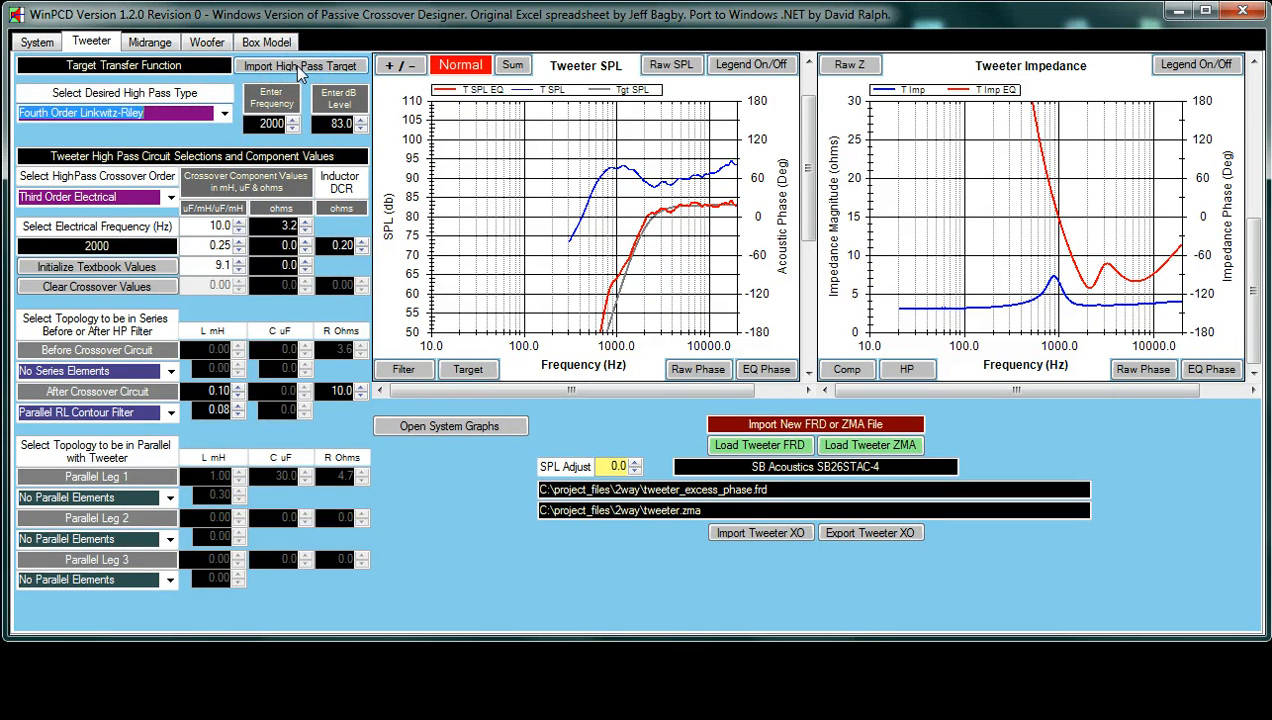
Step: Import lr4_2k_hp.frd from the project_files targets folder as the tweeter's high-pass target
{"action": "left_click", "coordinate": [300, 66]}
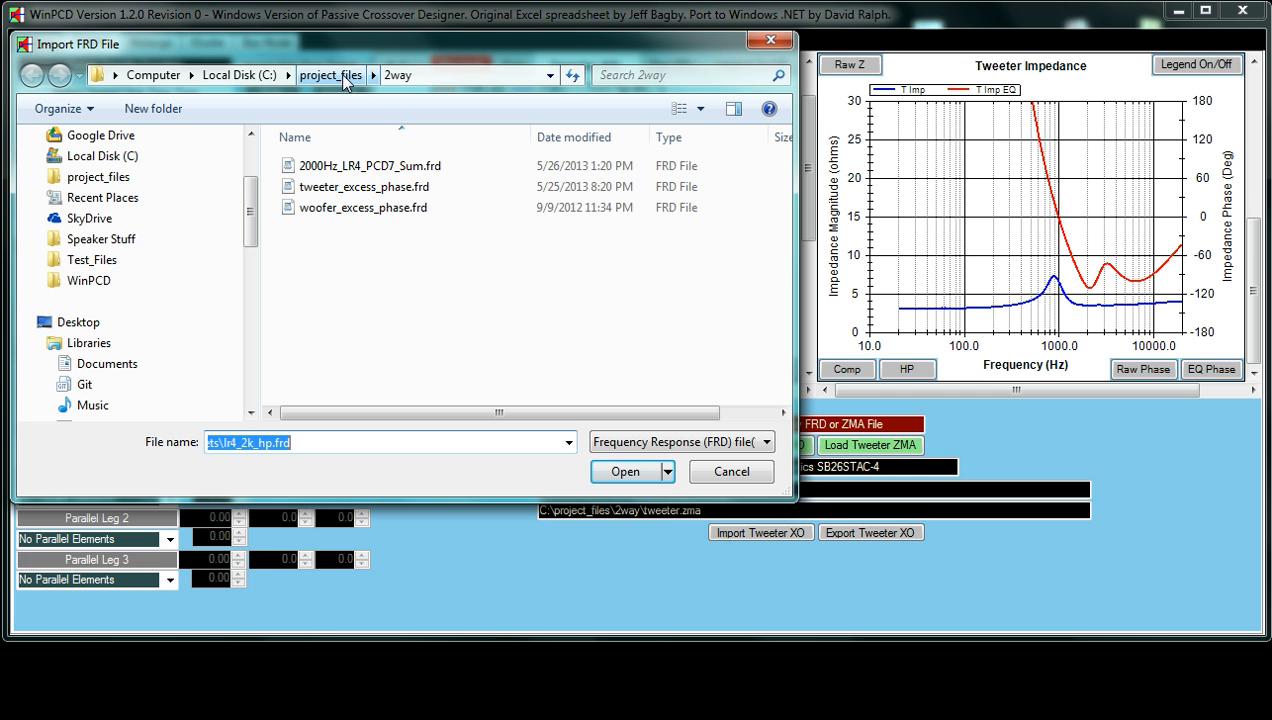
{"action": "left_click", "coordinate": [343, 76]}
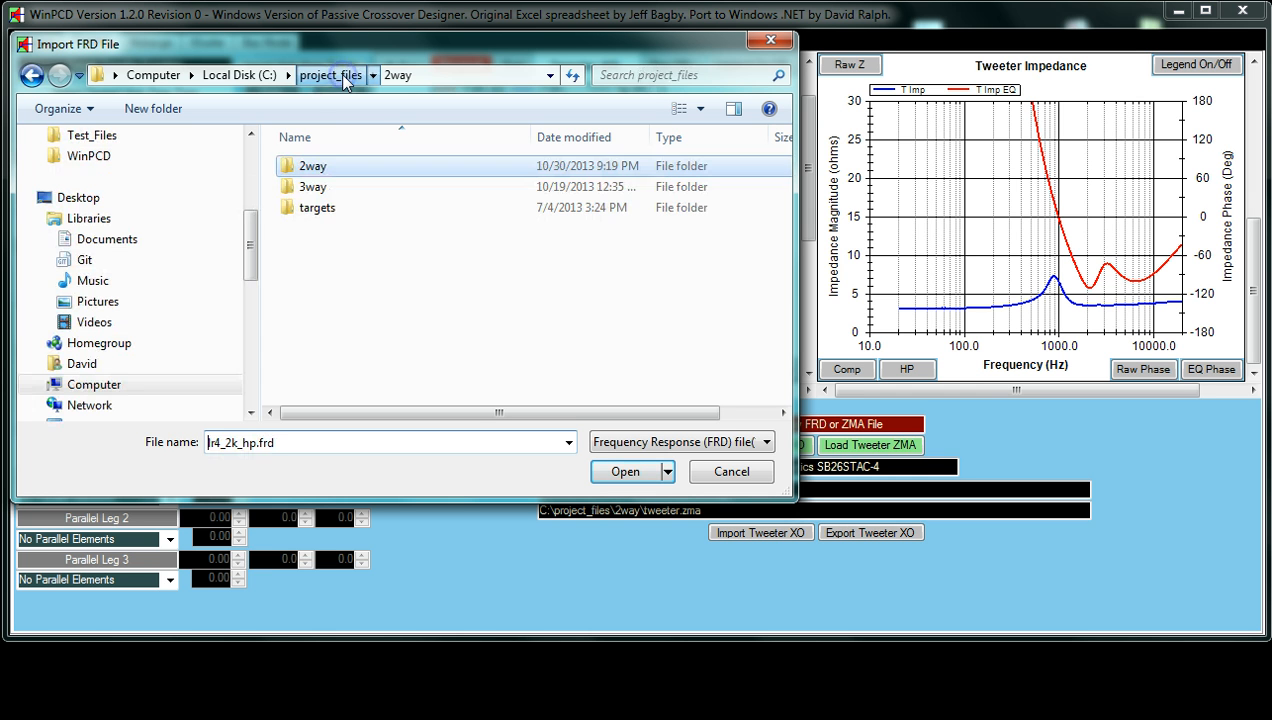
{"action": "double_click", "coordinate": [318, 210]}
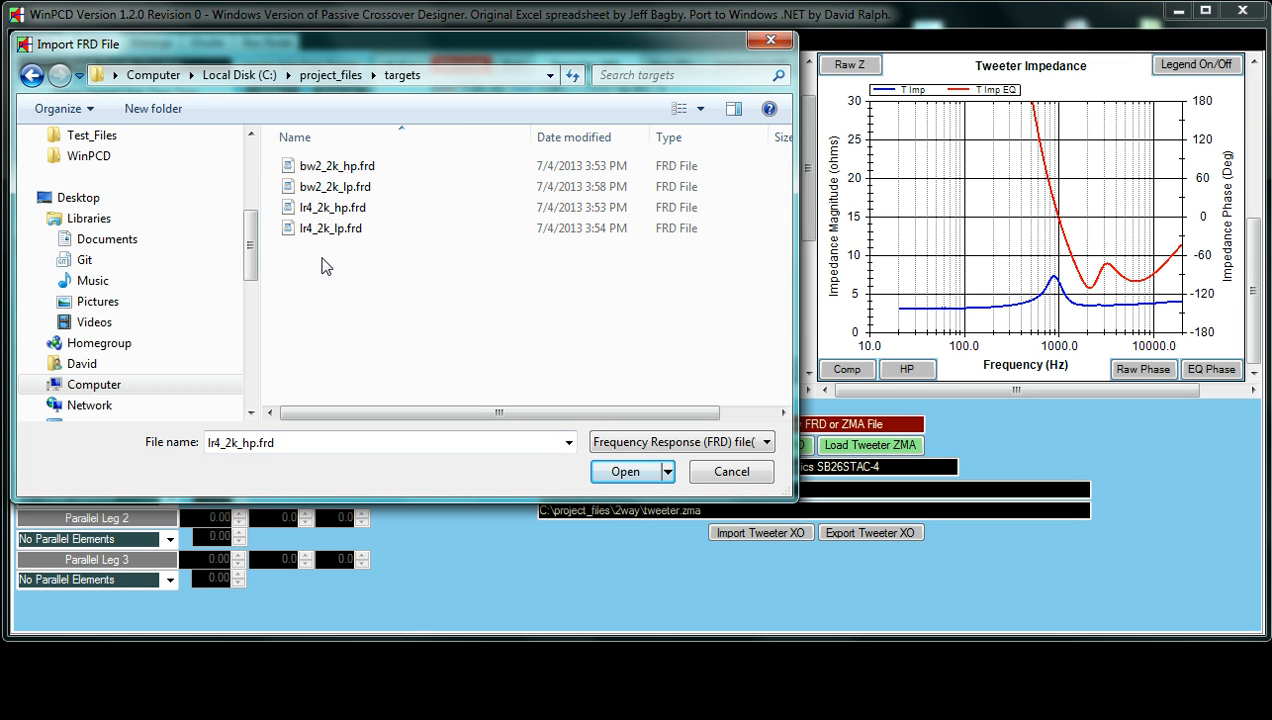
{"action": "left_click", "coordinate": [327, 212]}
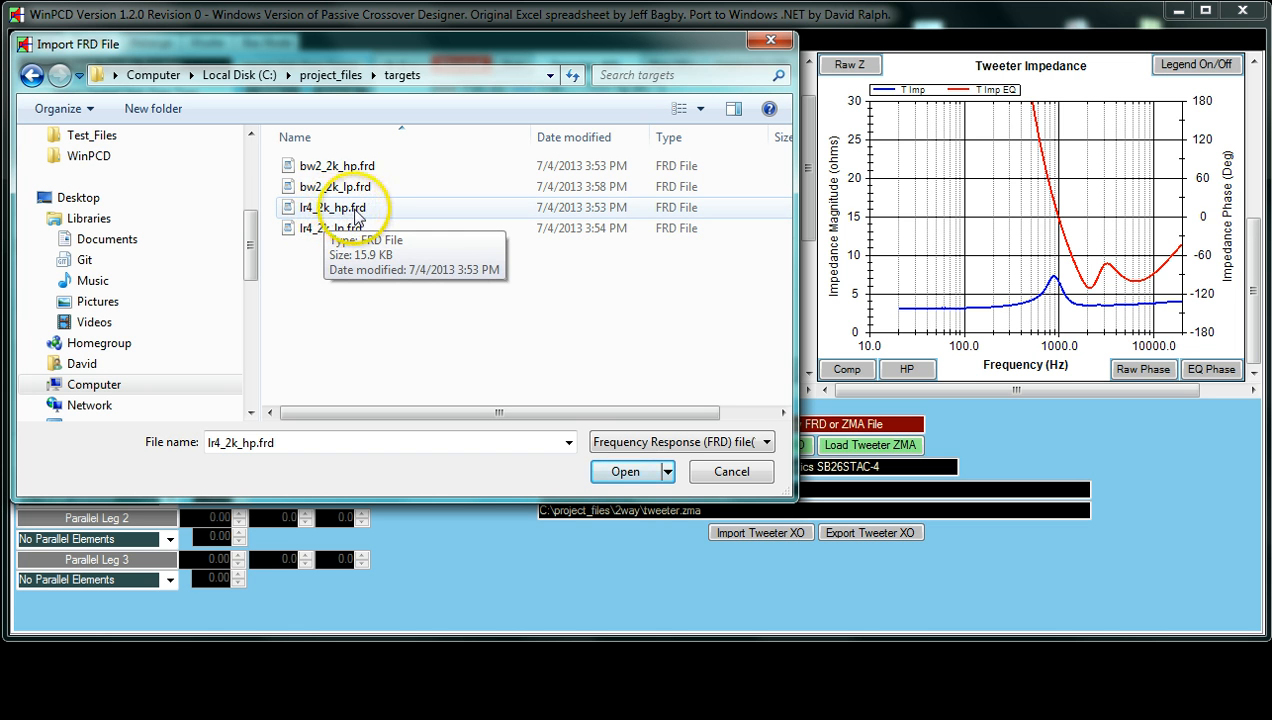
{"action": "double_click", "coordinate": [362, 214]}
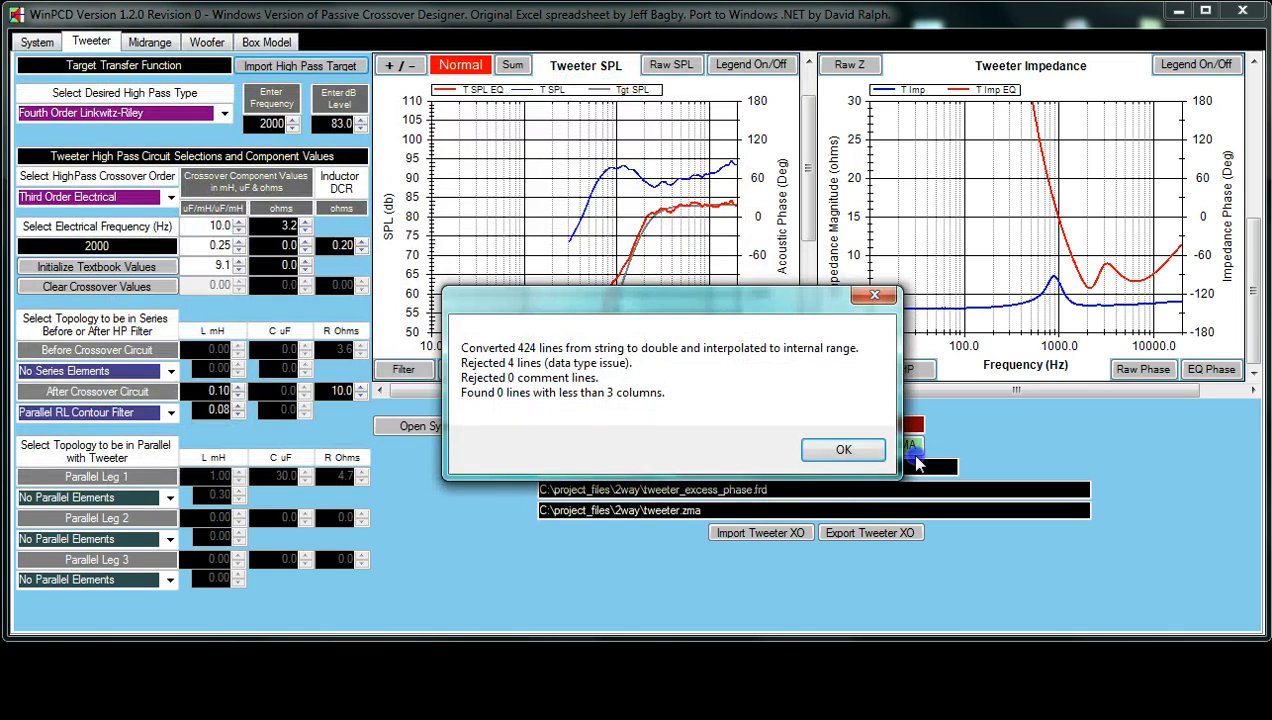
Step: Dismiss the target import report and cancel the tweeter impedance file import
{"action": "left_click", "coordinate": [845, 453]}
{"action": "left_click", "coordinate": [858, 445]}
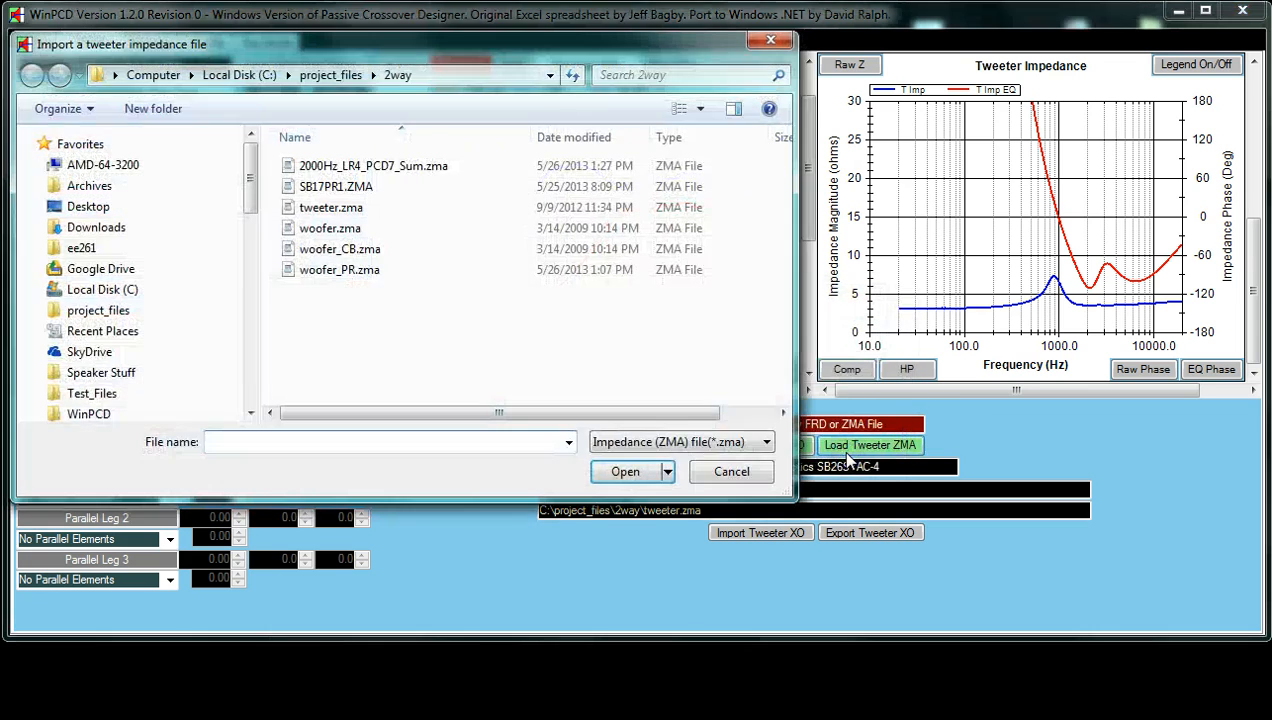
{"action": "left_click", "coordinate": [735, 473]}
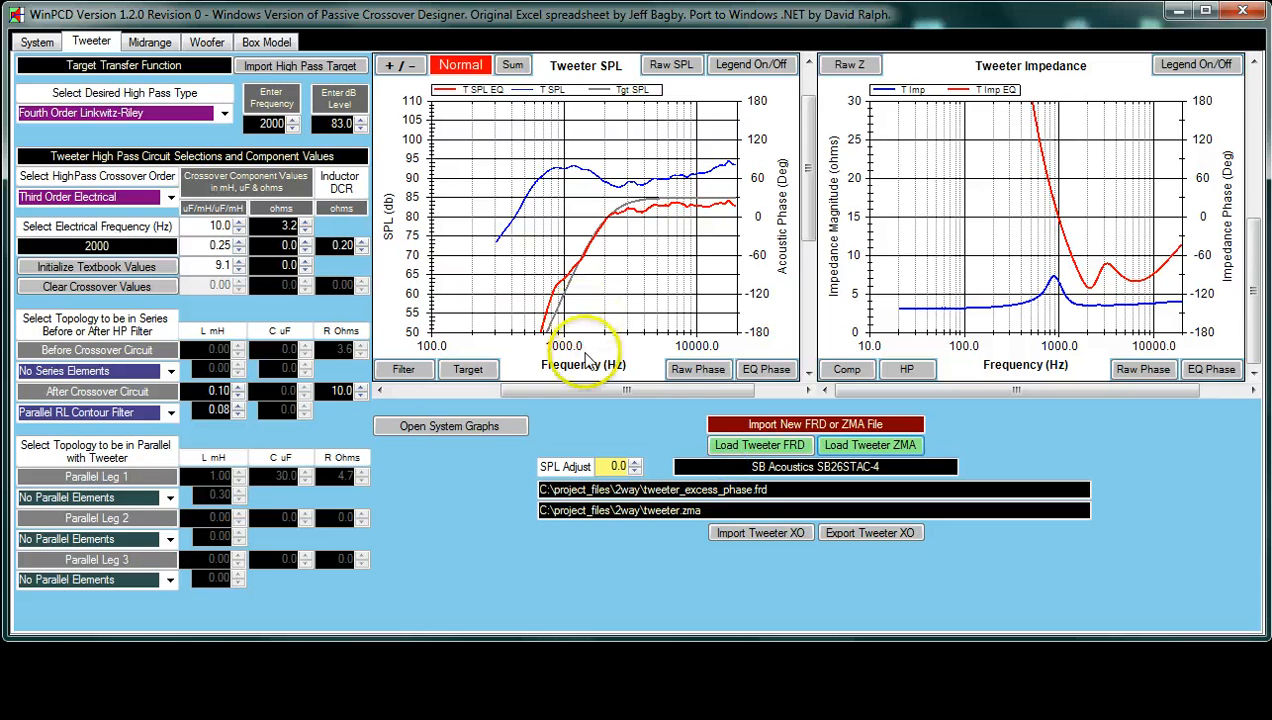
{"action": "left_click", "coordinate": [587, 408]}
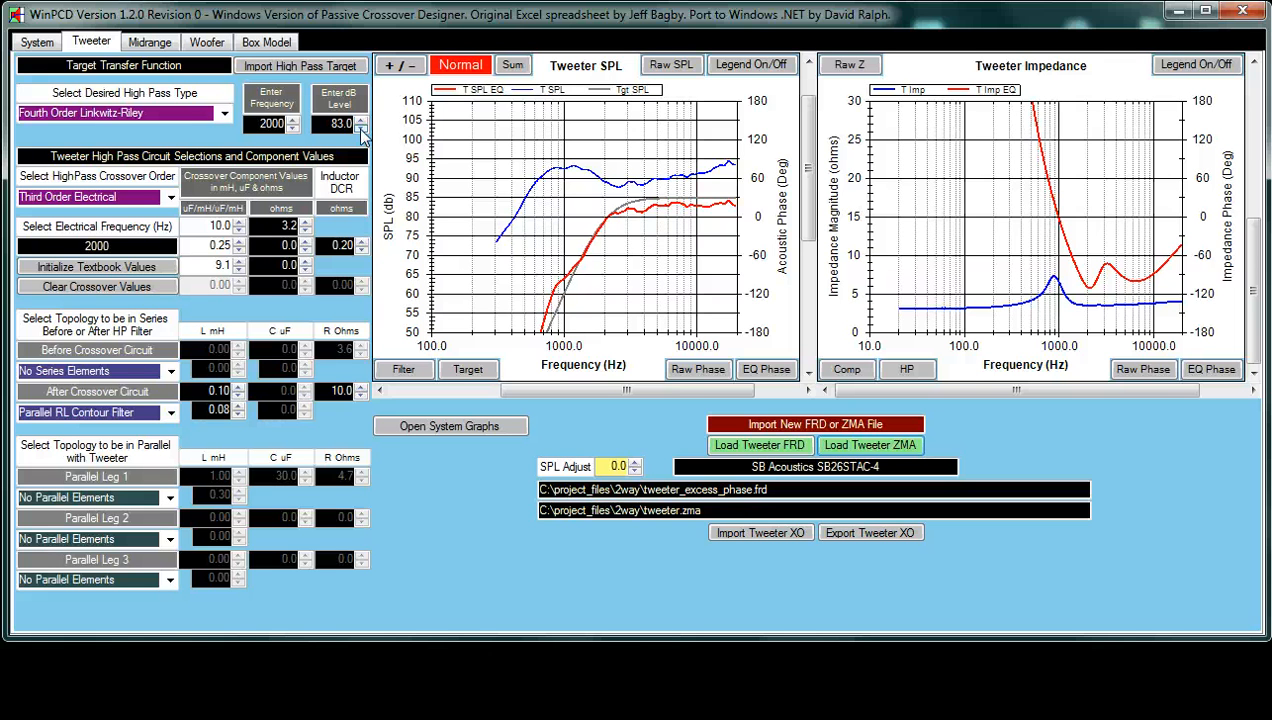
Step: Return to the standard target curve by changing the high-pass target's dB level to 82.9 and back to 83.0
{"action": "left_click", "coordinate": [360, 129]}
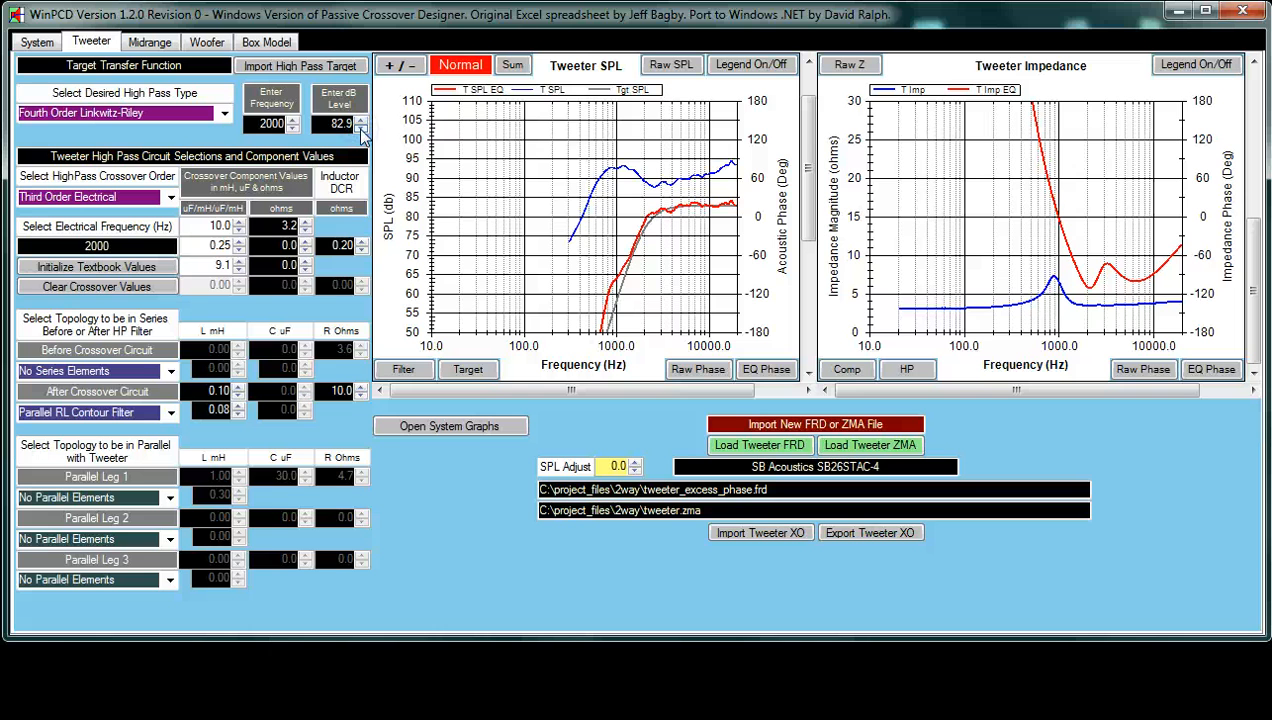
{"action": "left_click", "coordinate": [361, 120]}
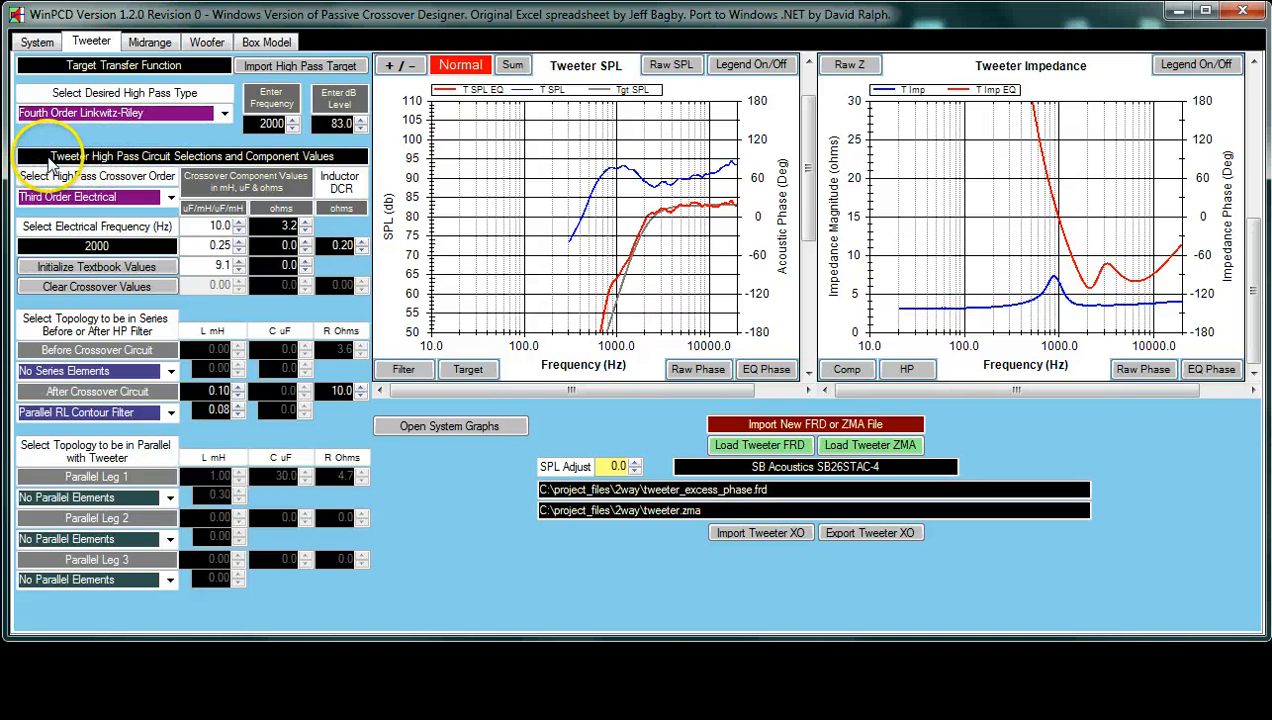
Step: Try the First, Second and Fourth Order Electrical high-pass crossovers on the tweeter, then restore Third Order Electrical
{"action": "left_click", "coordinate": [170, 200]}
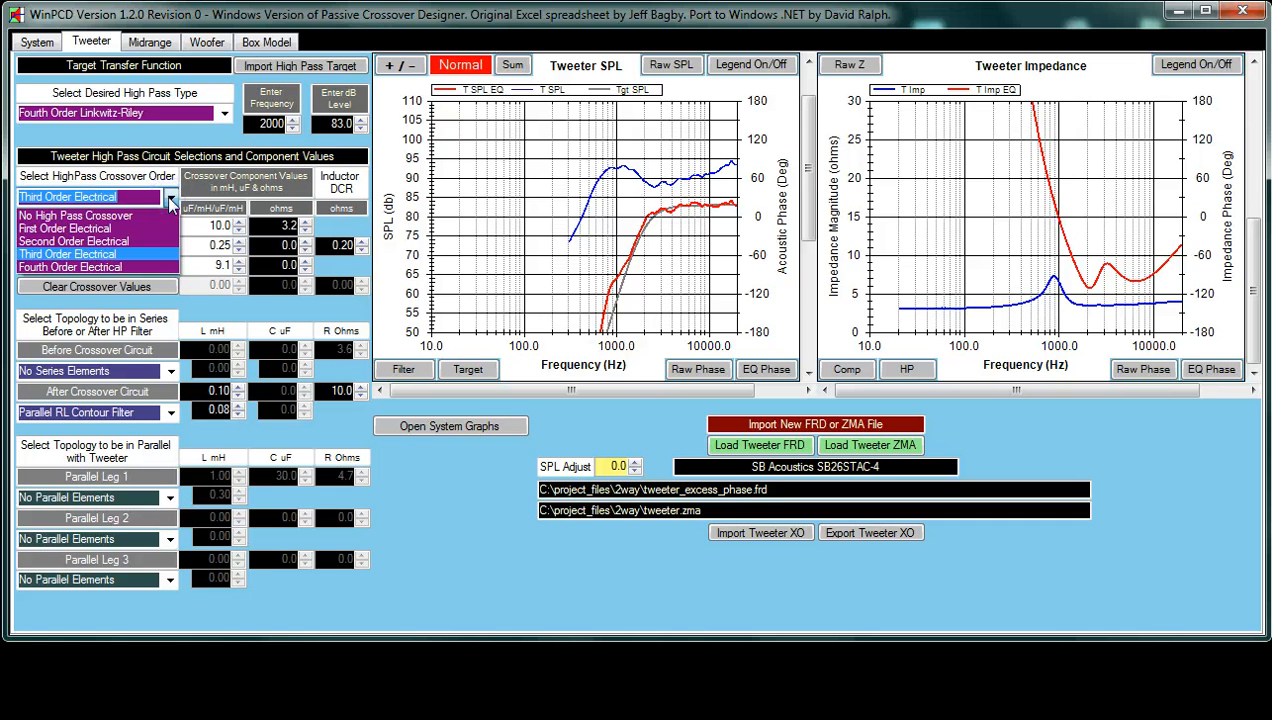
{"action": "left_click", "coordinate": [118, 229]}
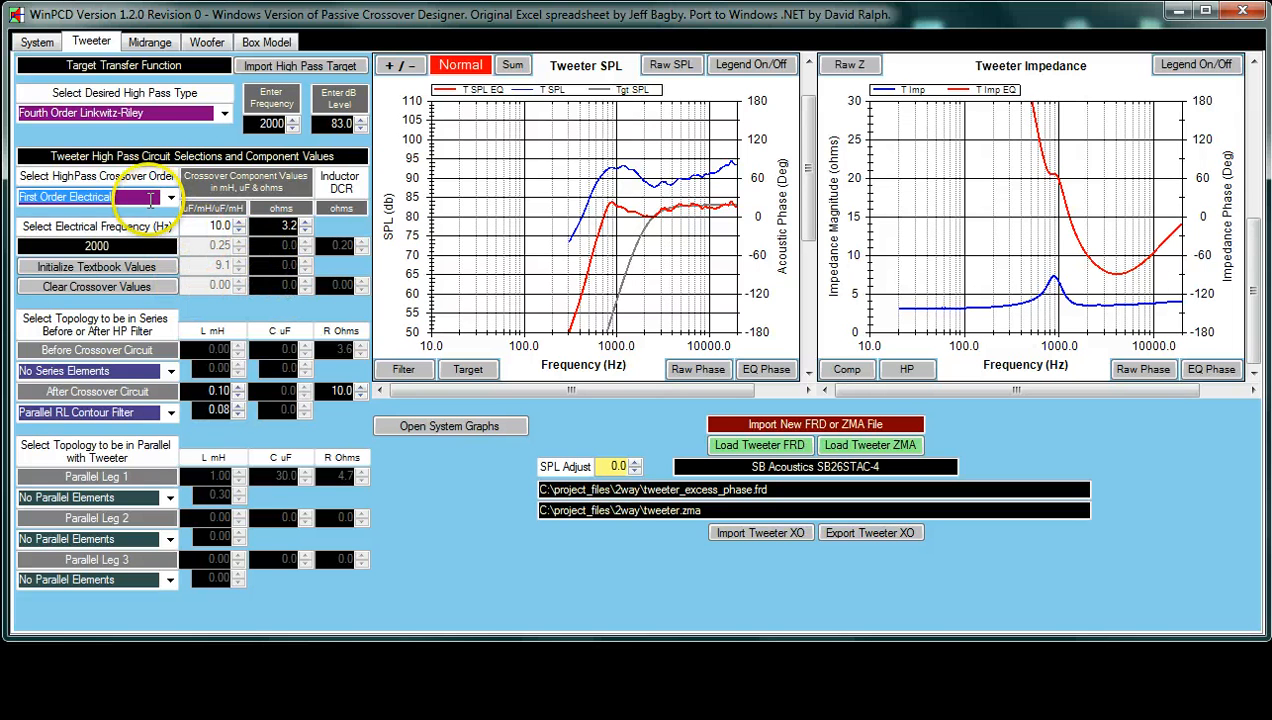
{"action": "scroll", "coordinate": [150, 200], "scroll_direction": "down", "scroll_amount": 1}
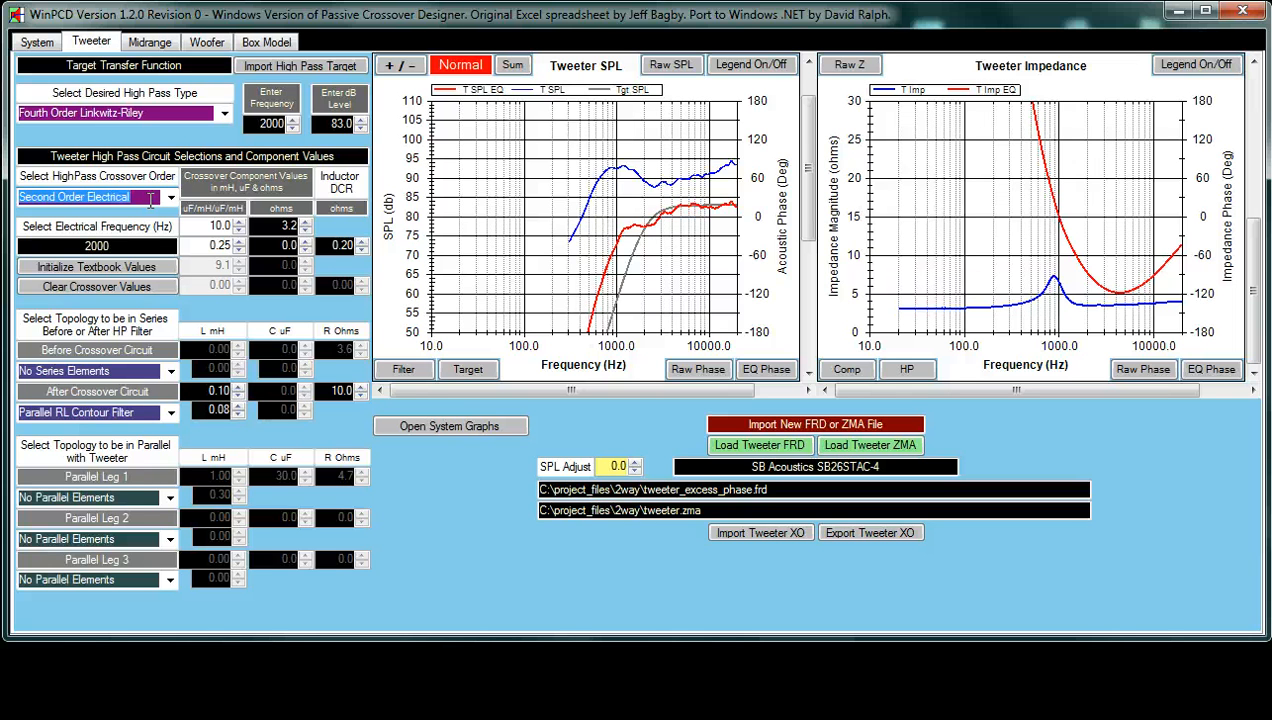
{"action": "scroll", "coordinate": [150, 200], "scroll_direction": "down", "scroll_amount": 1}
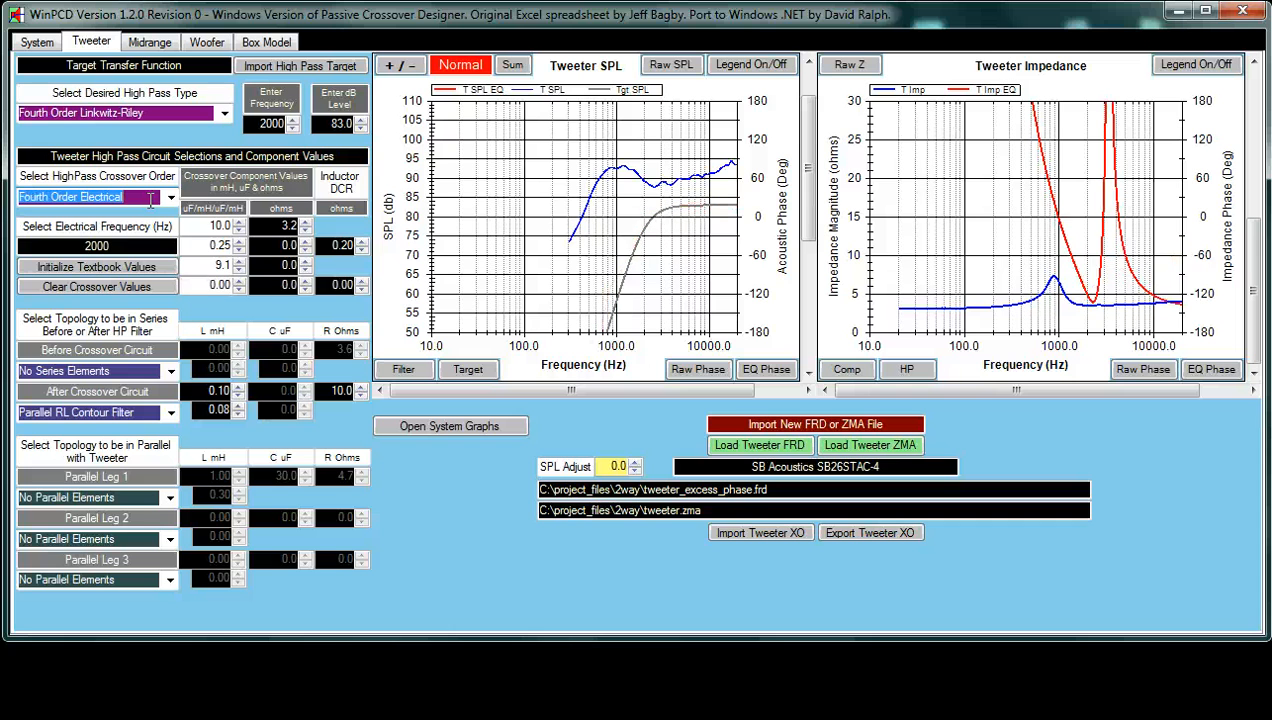
{"action": "scroll", "coordinate": [150, 200], "scroll_direction": "up", "scroll_amount": 2}
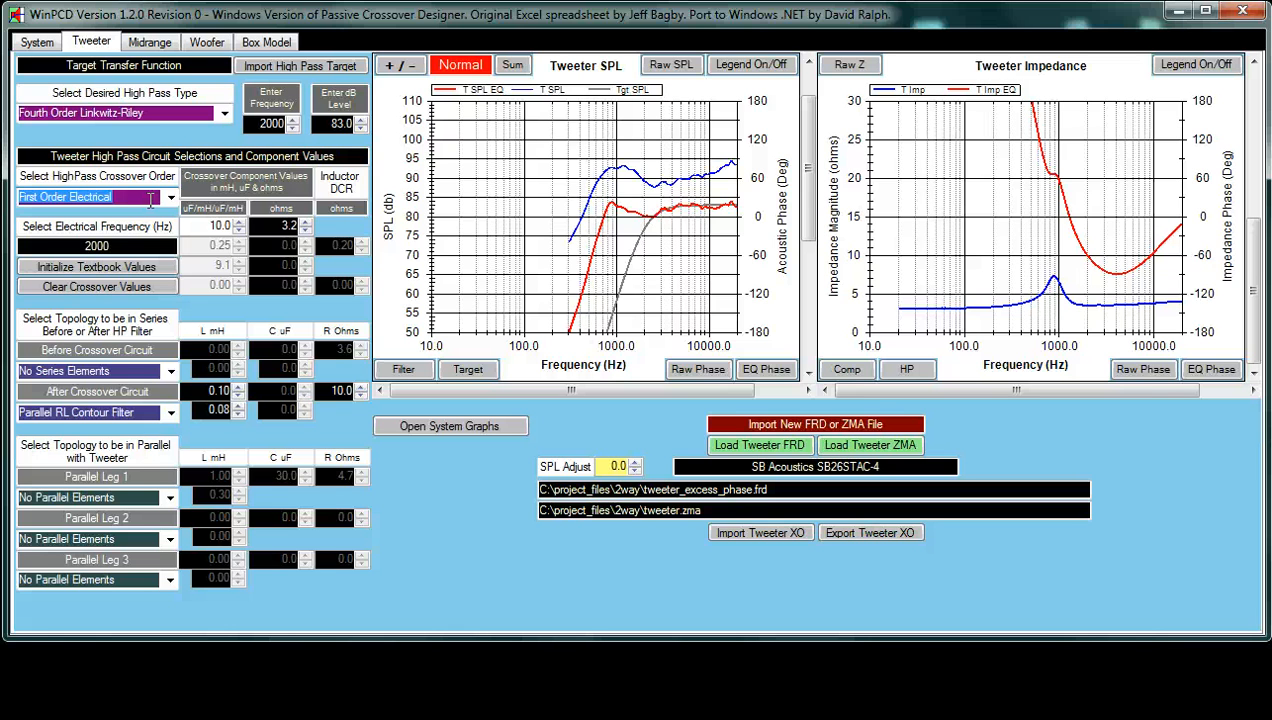
{"action": "scroll", "coordinate": [150, 200], "scroll_direction": "down", "scroll_amount": 2}
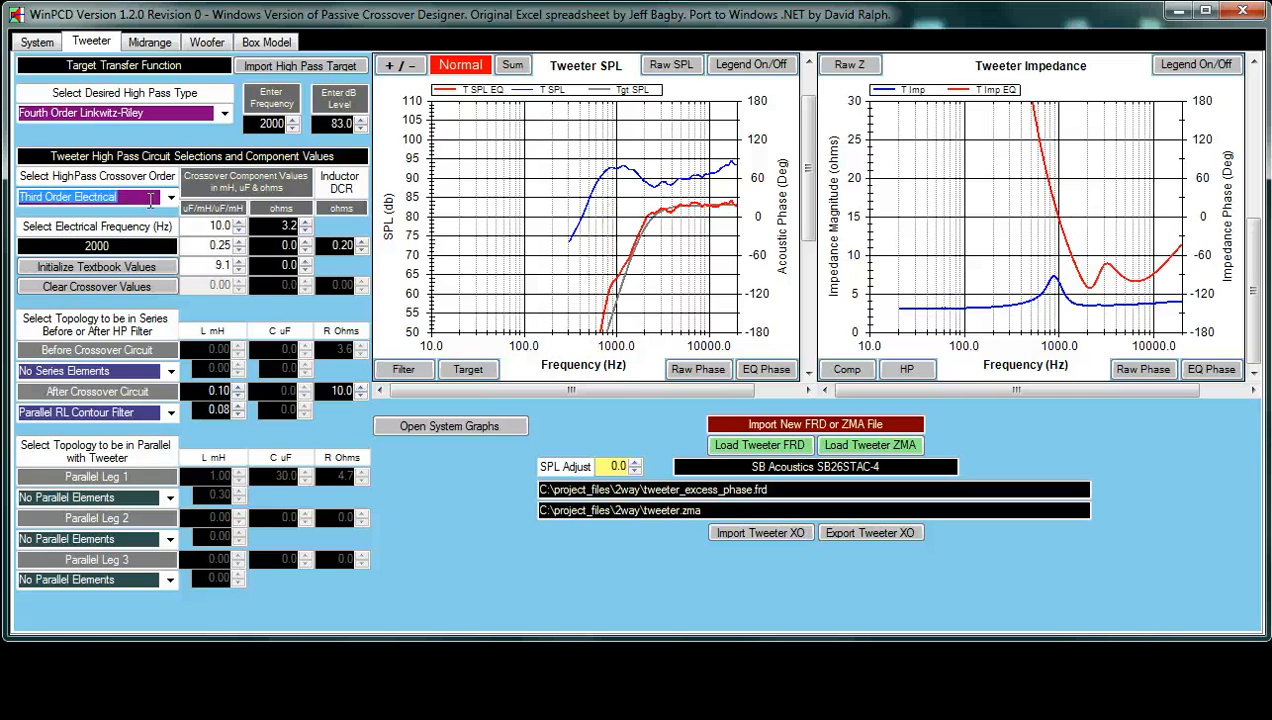
Step: Lower the resistance in the first row of the tweeter's high-pass crossover components to 2.0 ohms
{"action": "left_click", "coordinate": [307, 231]}
{"action": "left_click", "coordinate": [307, 231]}
{"action": "left_click", "coordinate": [307, 231]}
{"action": "left_click", "coordinate": [307, 231]}
{"action": "left_click", "coordinate": [307, 231]}
{"action": "left_click", "coordinate": [307, 231]}
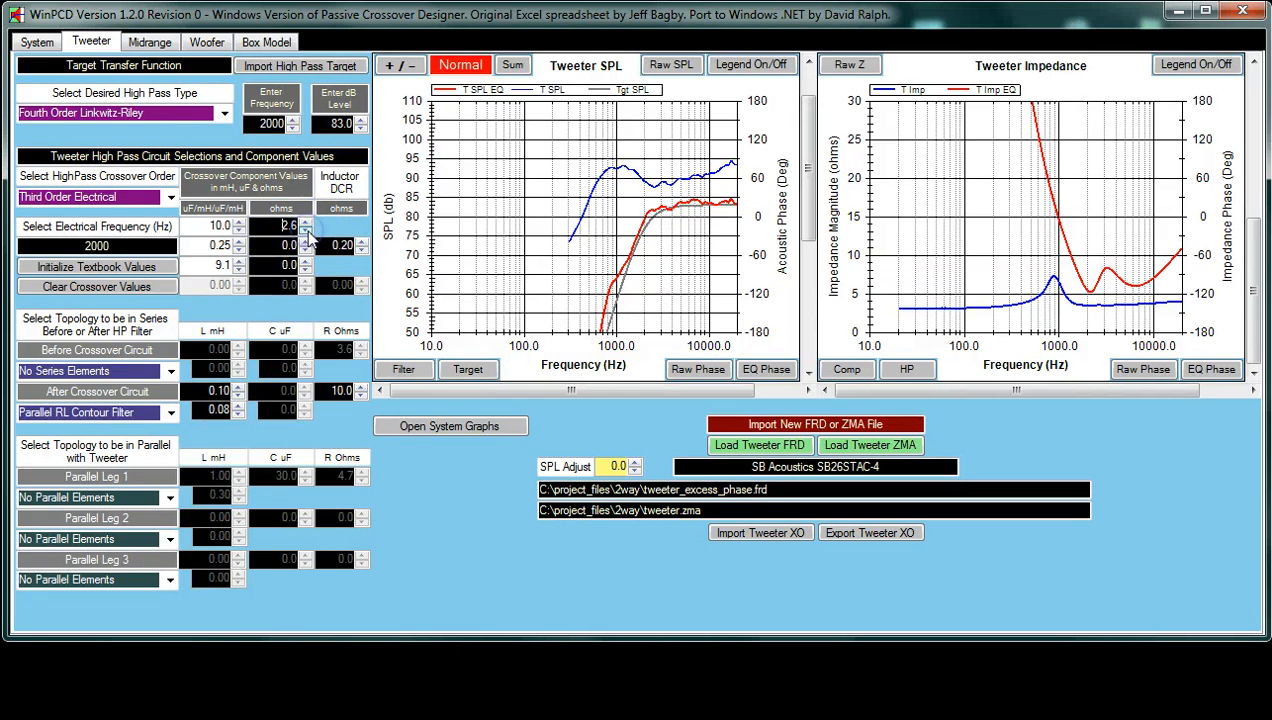
{"action": "left_click", "coordinate": [307, 231]}
{"action": "left_click", "coordinate": [307, 231]}
{"action": "left_click", "coordinate": [307, 231]}
{"action": "left_click", "coordinate": [307, 231]}
{"action": "left_click", "coordinate": [307, 231]}
{"action": "left_click", "coordinate": [307, 231]}
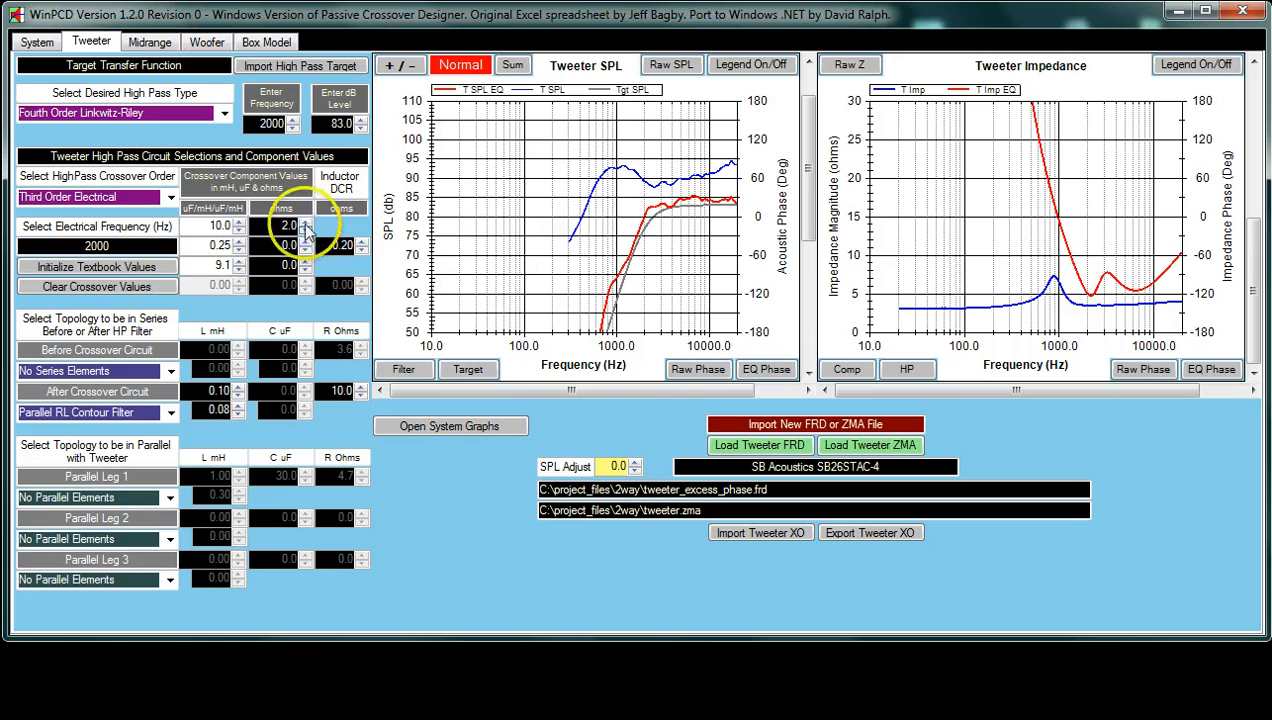
Step: Raise the first crossover row's resistance back to 3.2 ohms
{"action": "left_click", "coordinate": [307, 225]}
{"action": "left_click", "coordinate": [307, 225]}
{"action": "left_click", "coordinate": [307, 225]}
{"action": "left_click", "coordinate": [307, 225]}
{"action": "left_click", "coordinate": [307, 225]}
{"action": "left_click", "coordinate": [307, 225]}
{"action": "left_click", "coordinate": [307, 225]}
{"action": "left_click", "coordinate": [307, 225]}
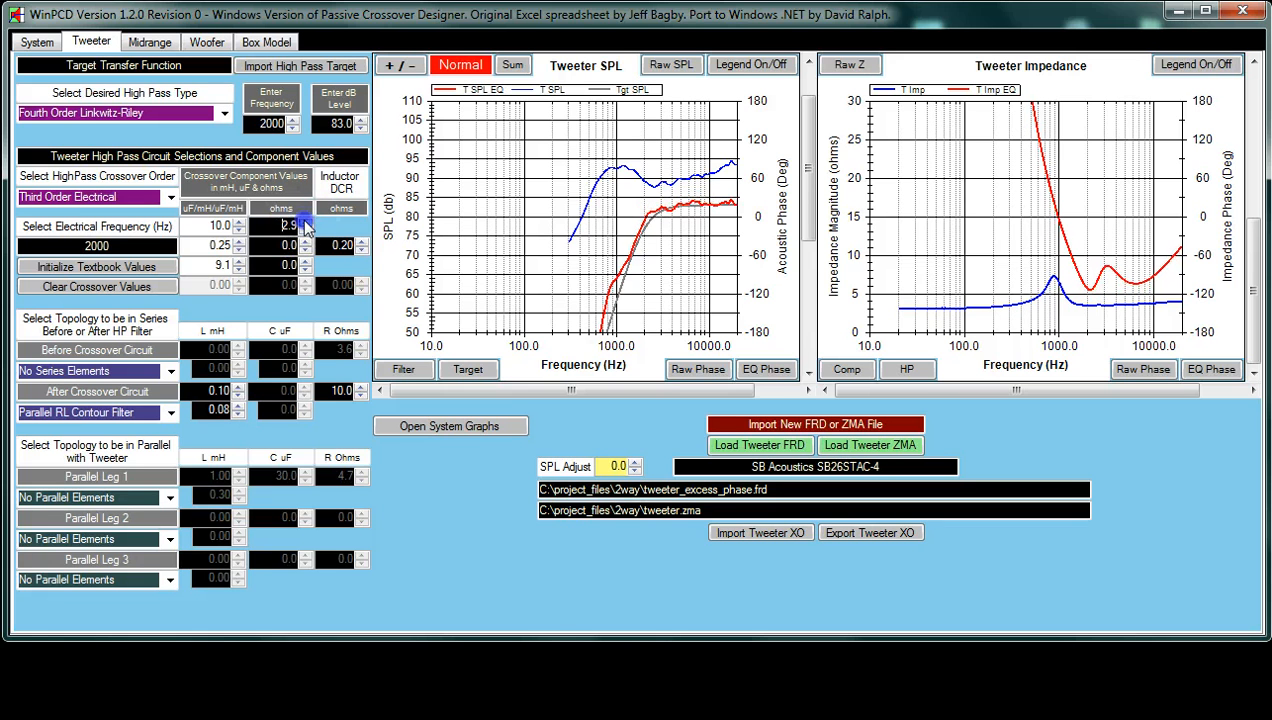
{"action": "left_click", "coordinate": [307, 225]}
{"action": "left_click", "coordinate": [307, 225]}
{"action": "left_click", "coordinate": [307, 225]}
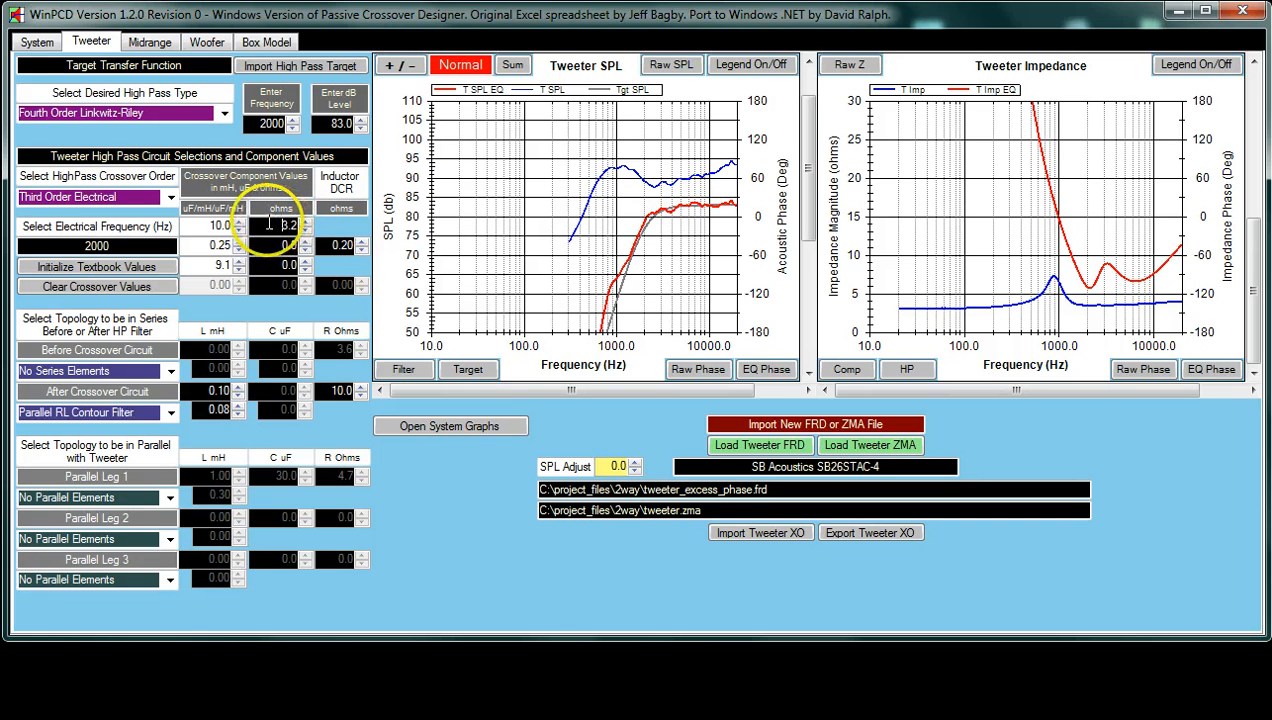
Step: Try 6.0 ohms as the resistance in the first crossover row, then restore 3.2 ohms
{"action": "left_click_drag", "start_coordinate": [276, 223], "coordinate": [309, 229]}
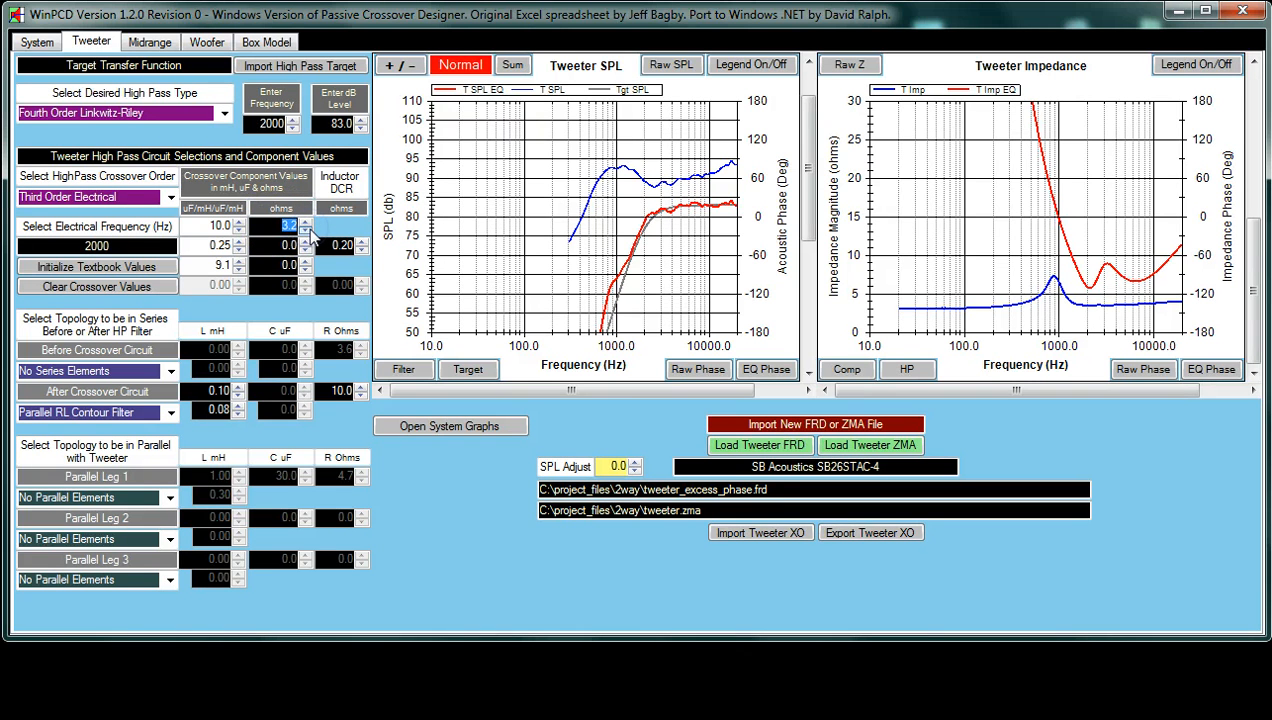
{"action": "key", "text": "Return"}
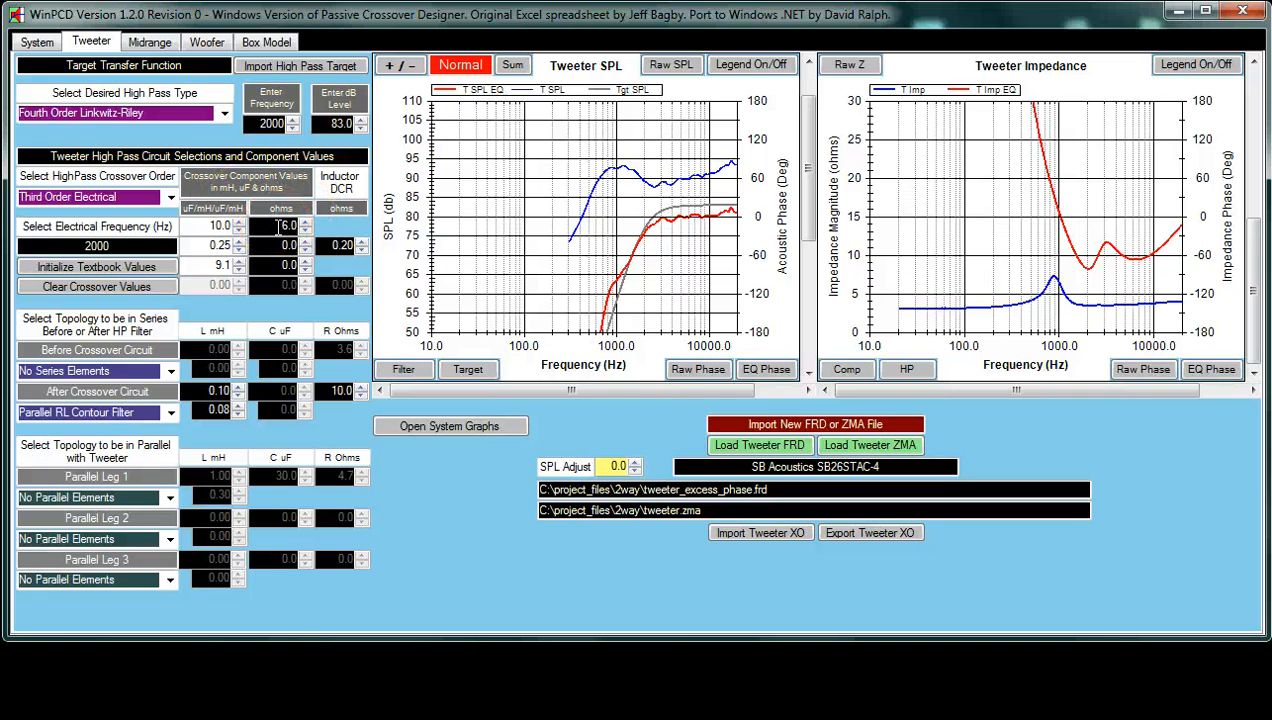
{"action": "left_click_drag", "start_coordinate": [280, 226], "coordinate": [302, 229]}
{"action": "key", "text": "Return"}
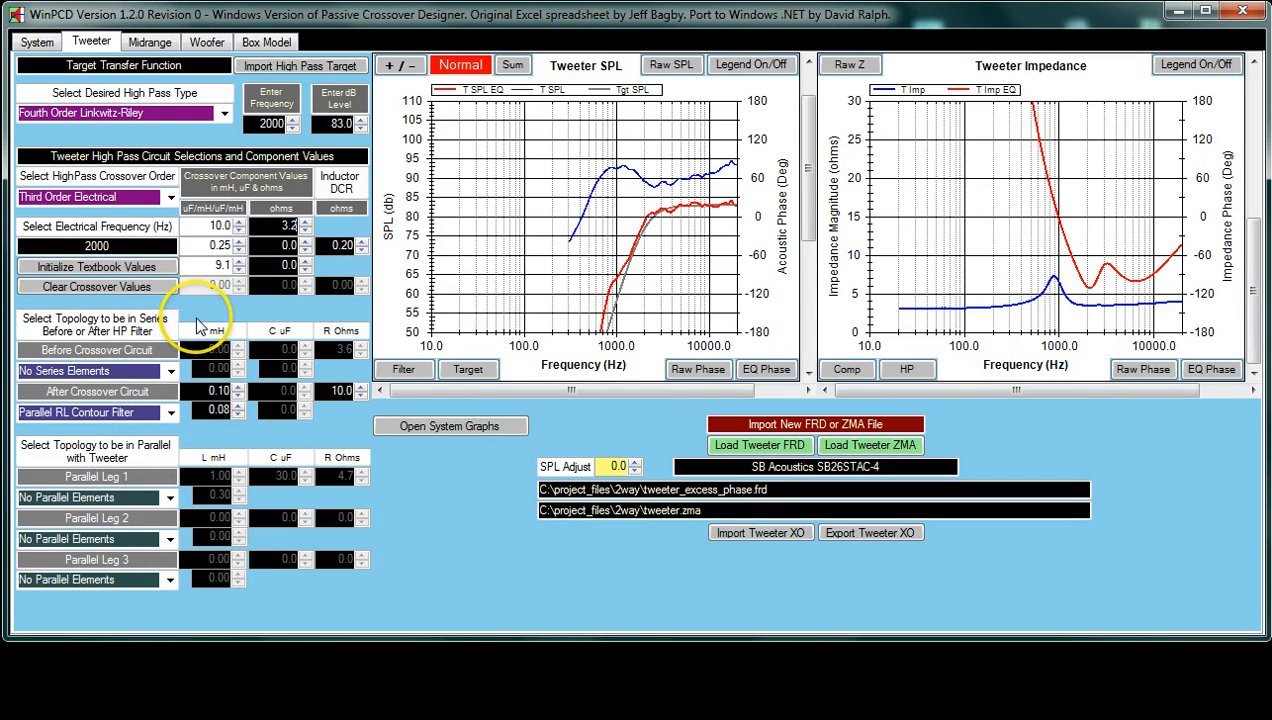
Step: Show the filter transfer function curve on the Tweeter SPL graph
{"action": "left_click", "coordinate": [111, 245]}
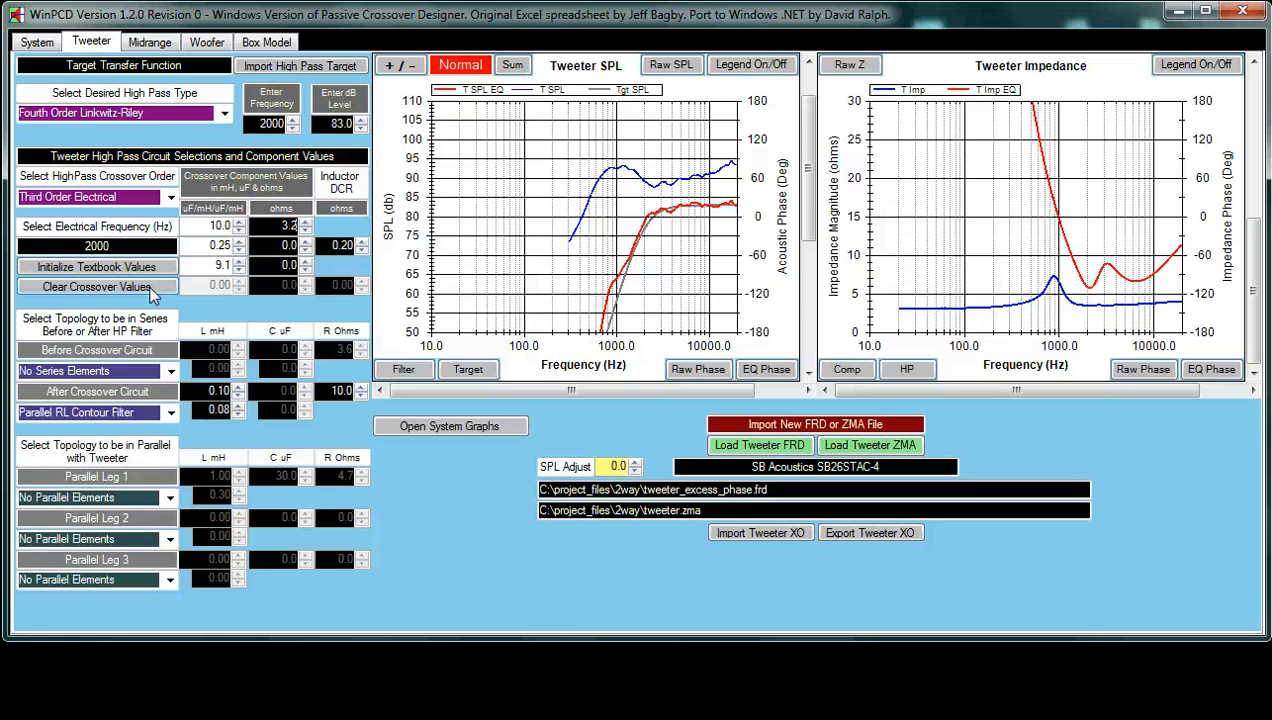
{"action": "left_click", "coordinate": [418, 374]}
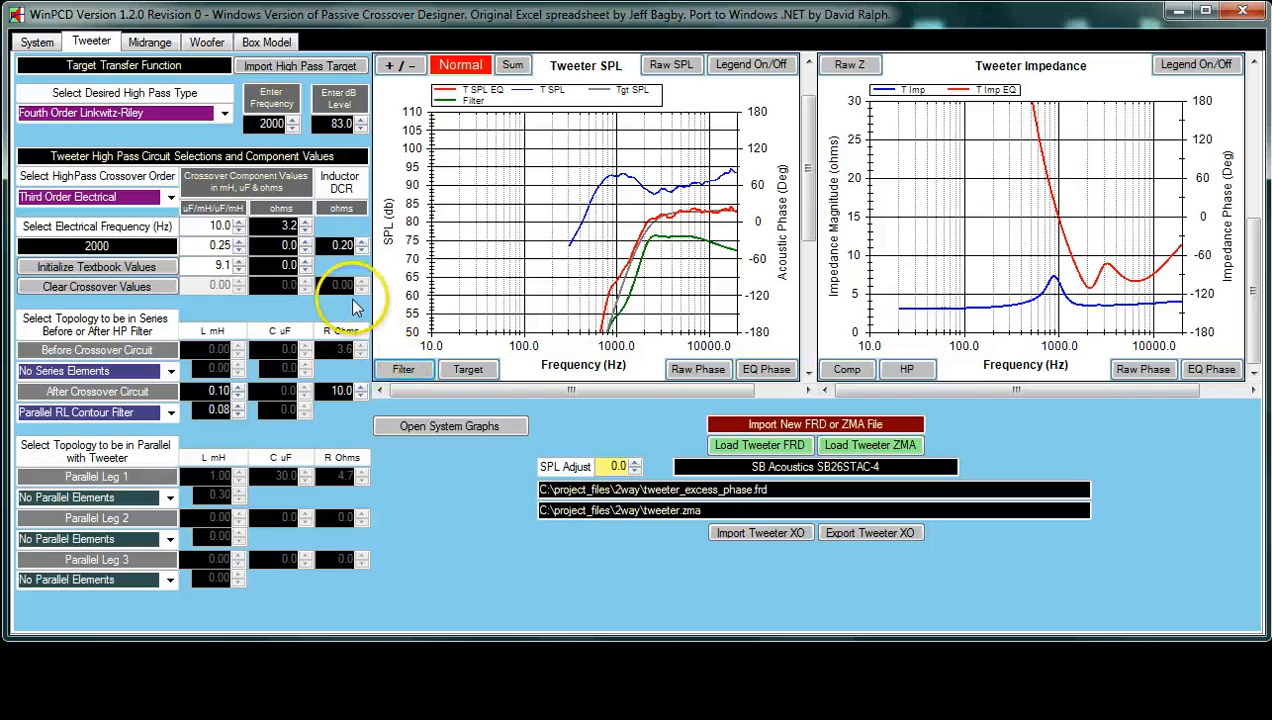
Step: Vary the first crossover row's resistance down to about 2.3 ohms and back to 3.2 ohms to compare the filter curve
{"action": "left_click", "coordinate": [305, 231]}
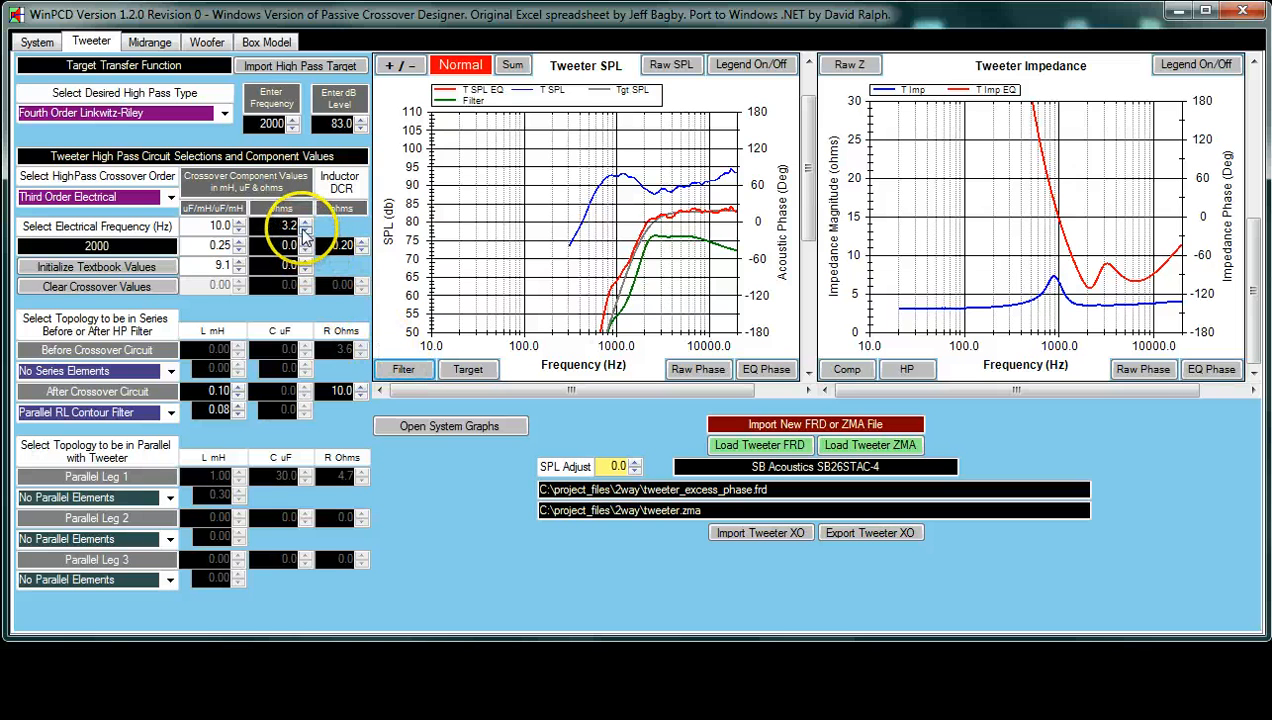
{"action": "left_click", "coordinate": [305, 231]}
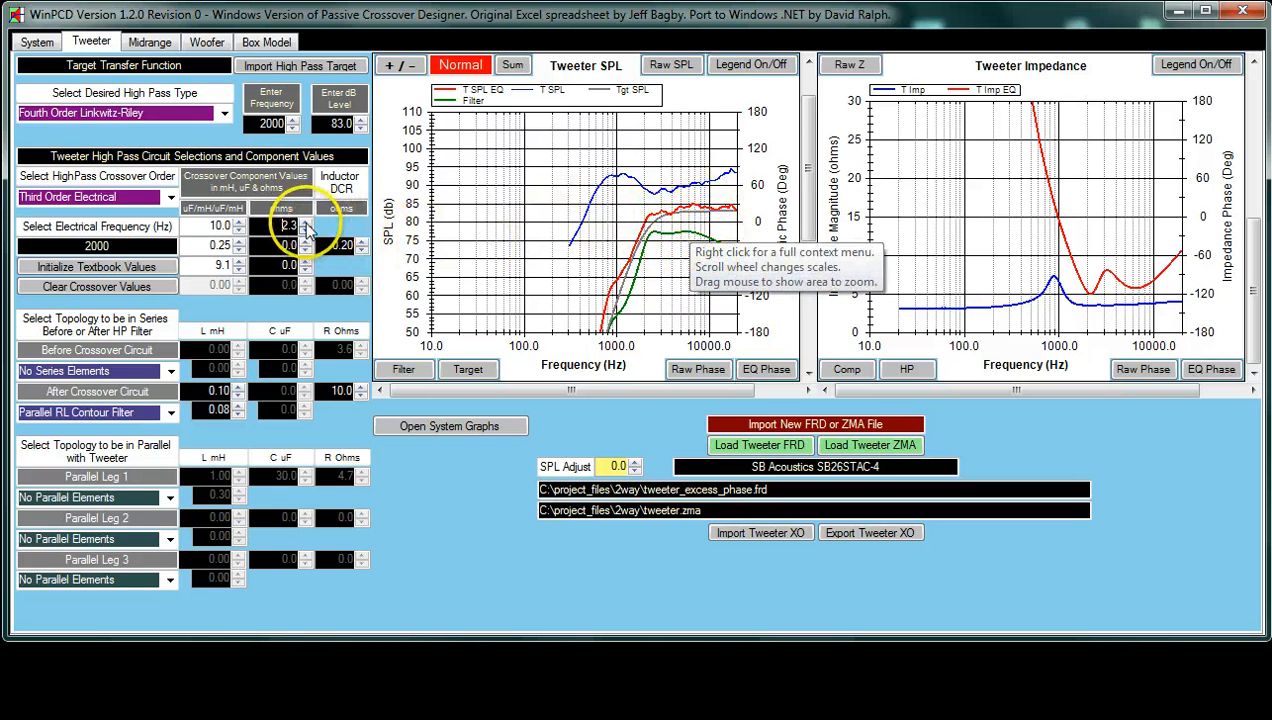
{"action": "left_click", "coordinate": [306, 226]}
{"action": "left_click", "coordinate": [306, 226]}
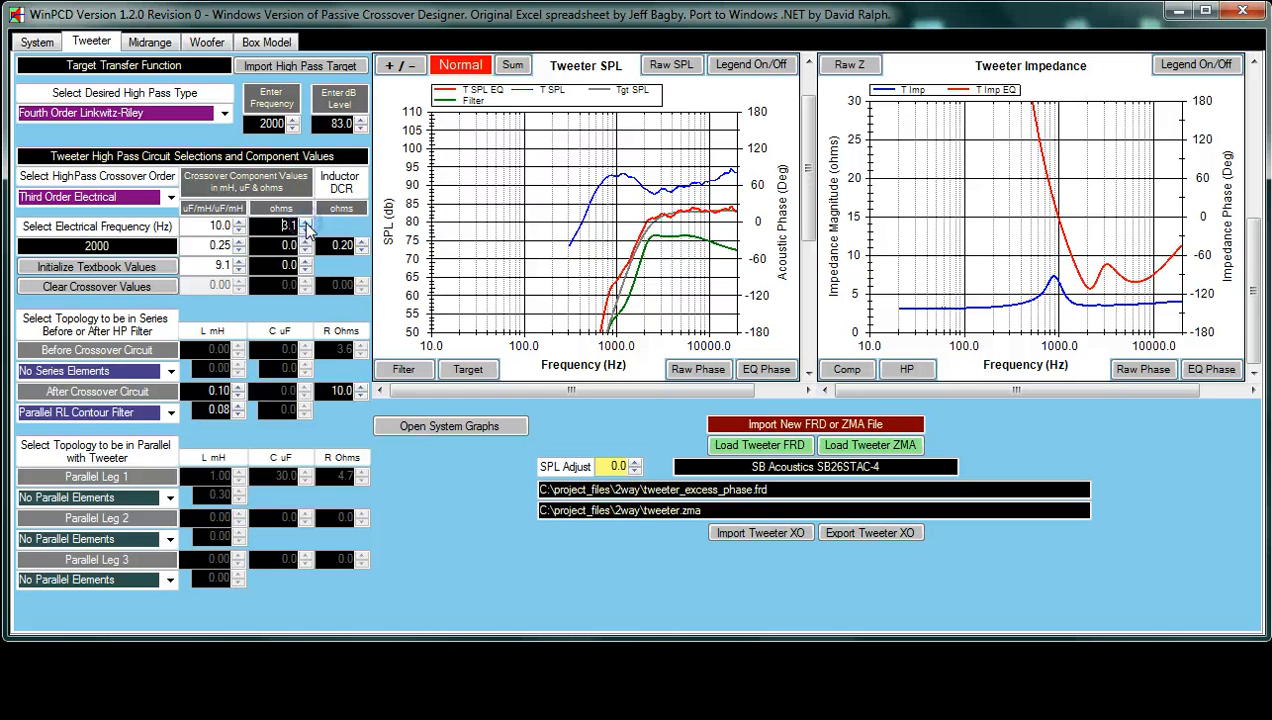
{"action": "left_click", "coordinate": [306, 226]}
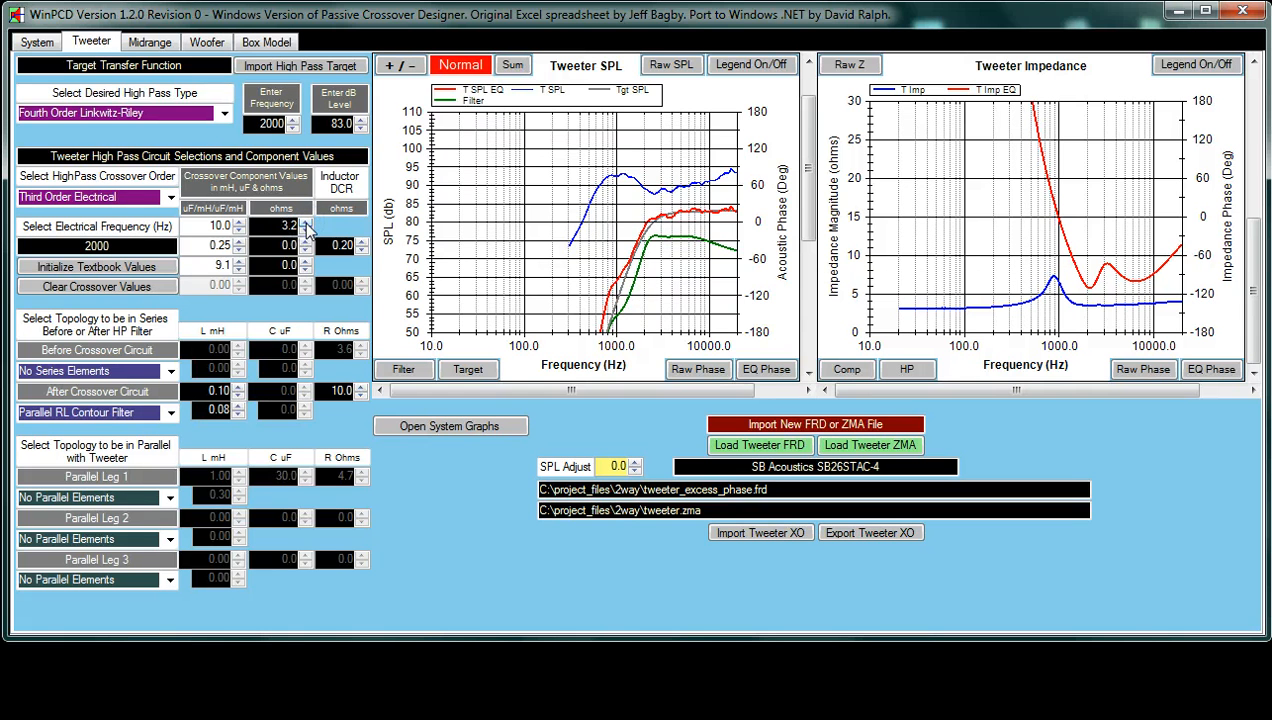